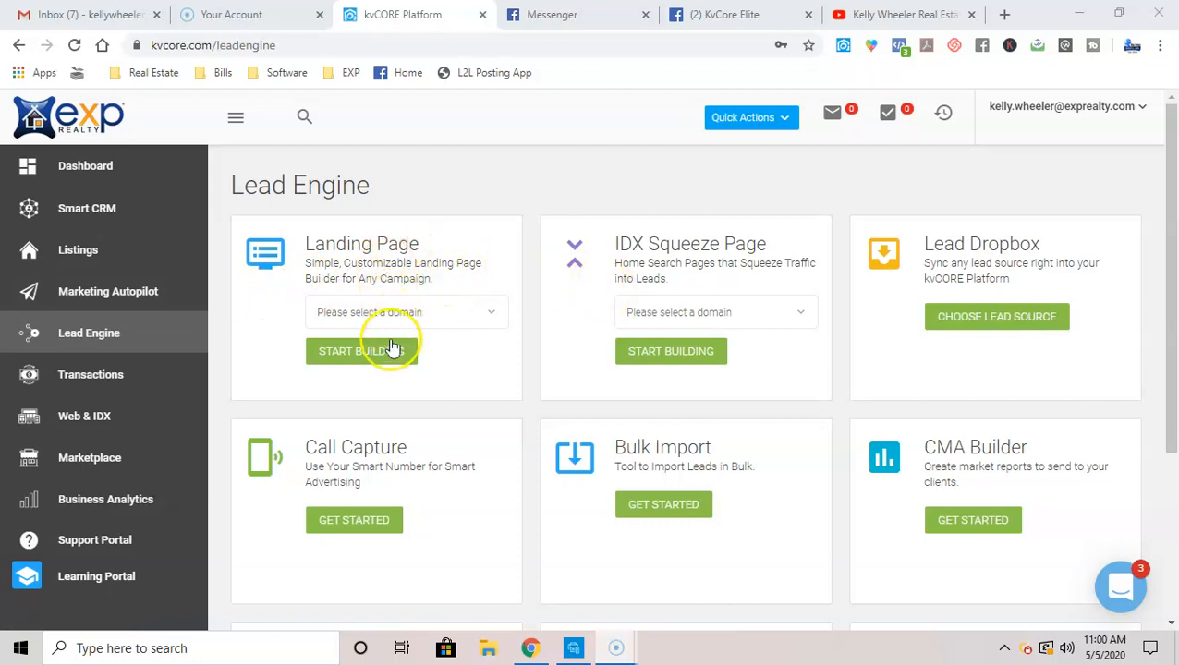
Start building a landing page on the kwtherealtor.com domain and set its background to Map after trying Kitchen
{"action": "left_click", "coordinate": [394, 311]}
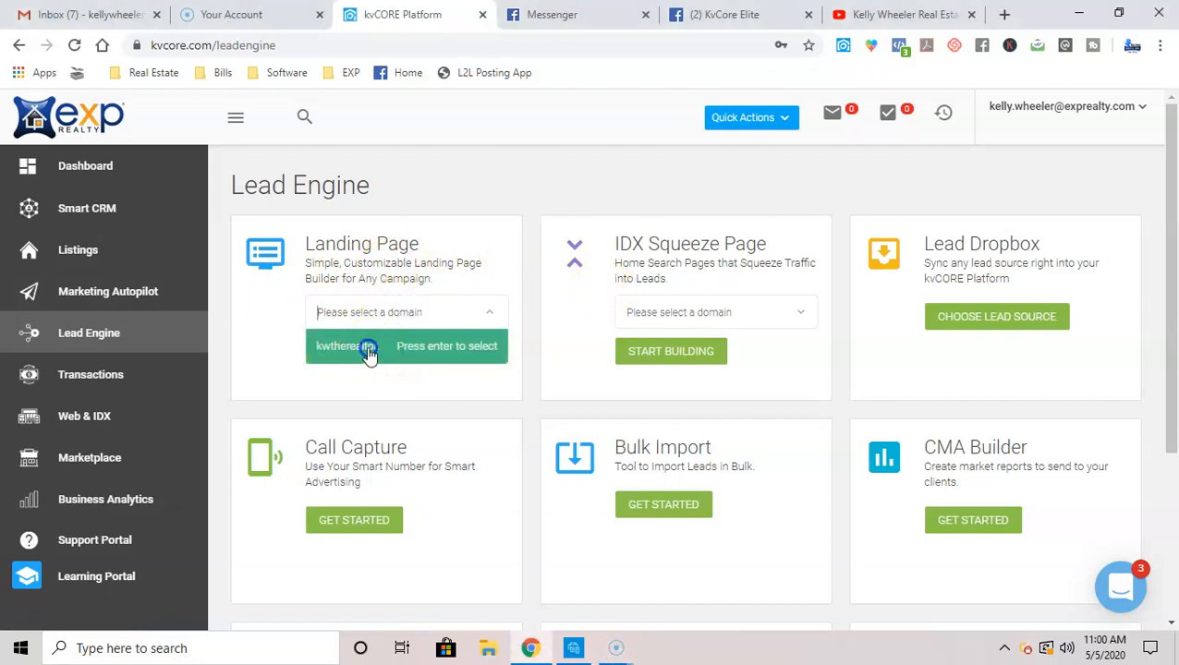
{"action": "left_click", "coordinate": [369, 351]}
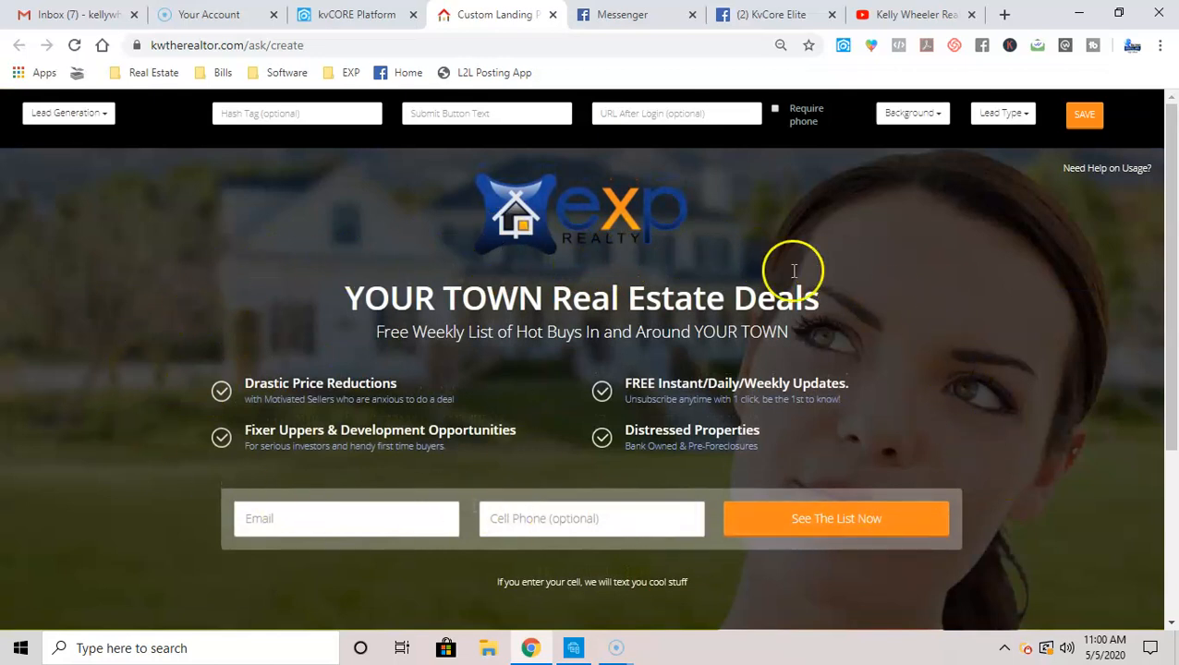
{"action": "left_click", "coordinate": [925, 117]}
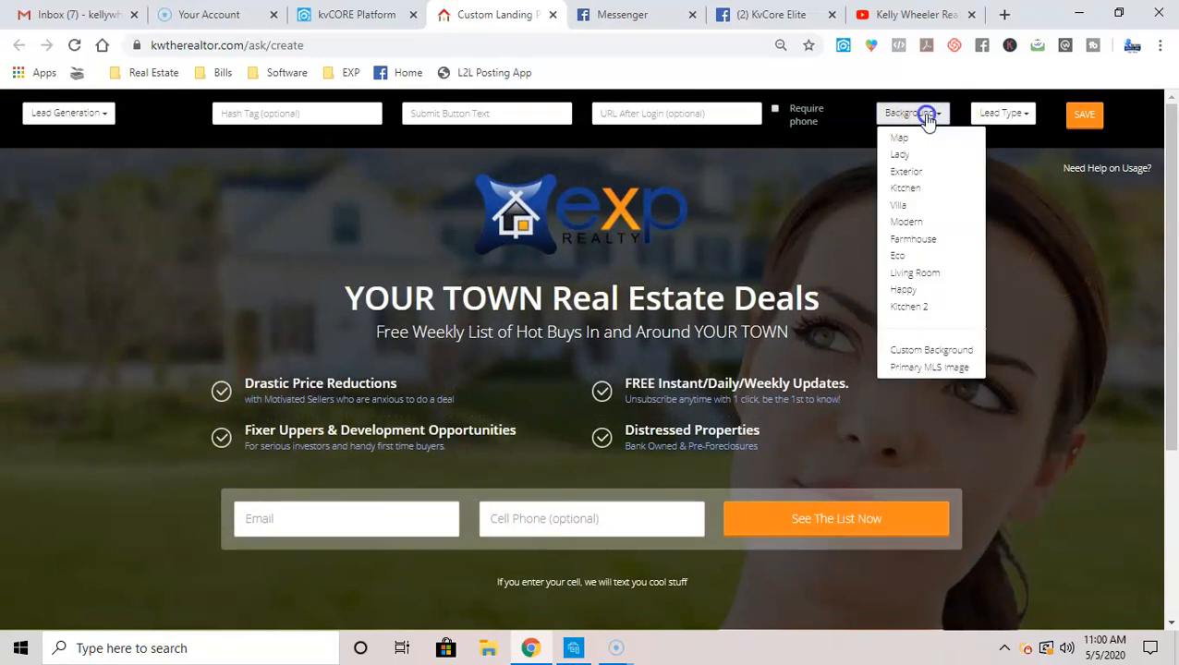
{"action": "left_click", "coordinate": [909, 189]}
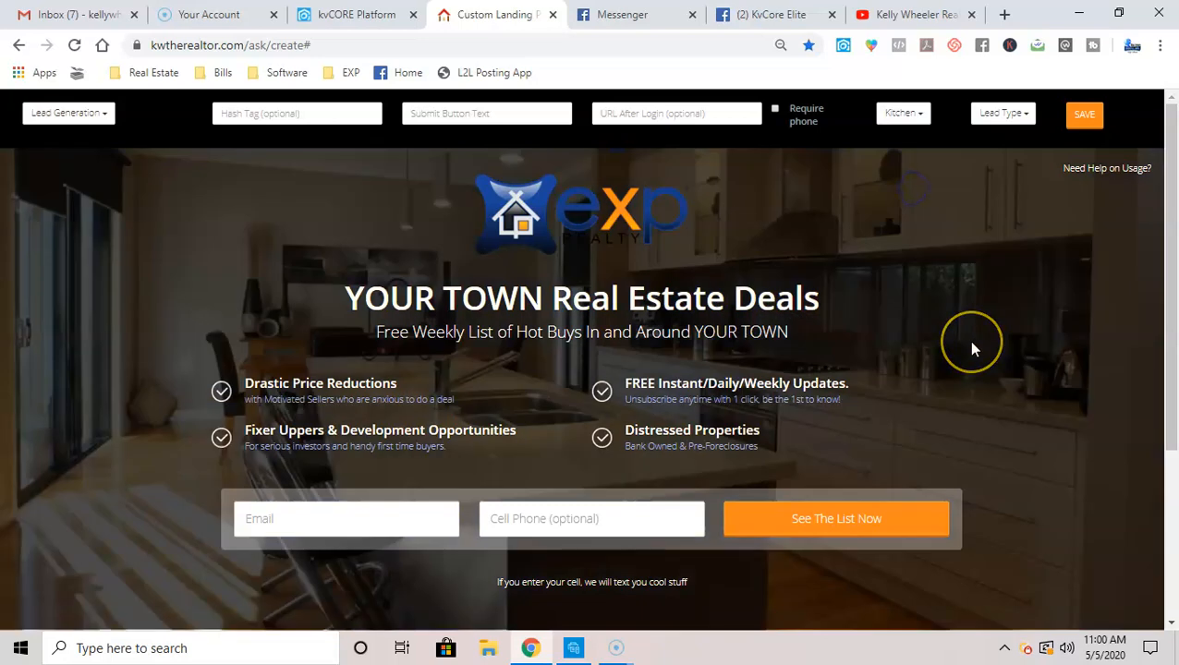
{"action": "left_click", "coordinate": [895, 113]}
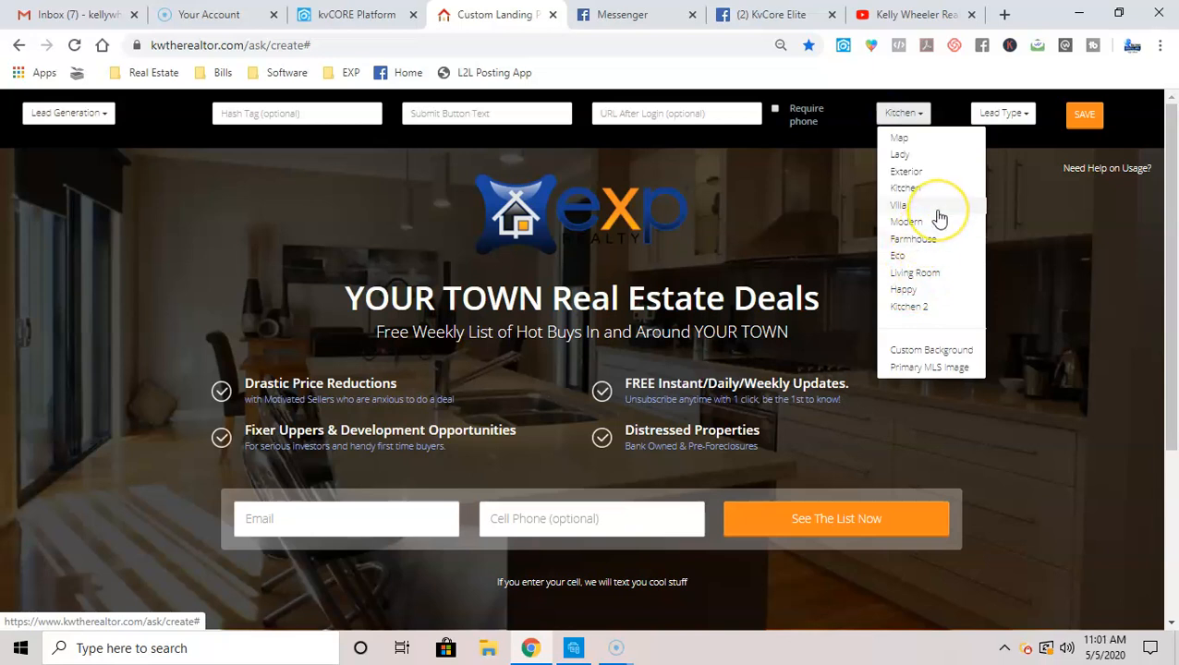
{"action": "left_click", "coordinate": [899, 141]}
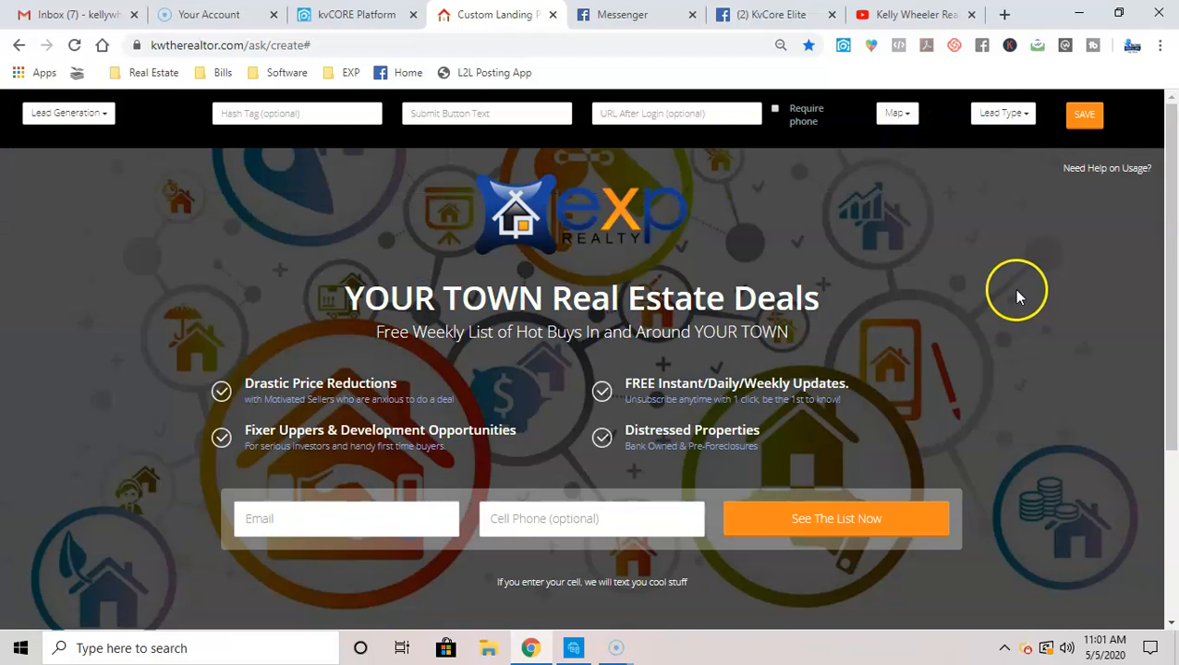
{"action": "left_click", "coordinate": [900, 115]}
{"action": "left_click", "coordinate": [926, 351]}
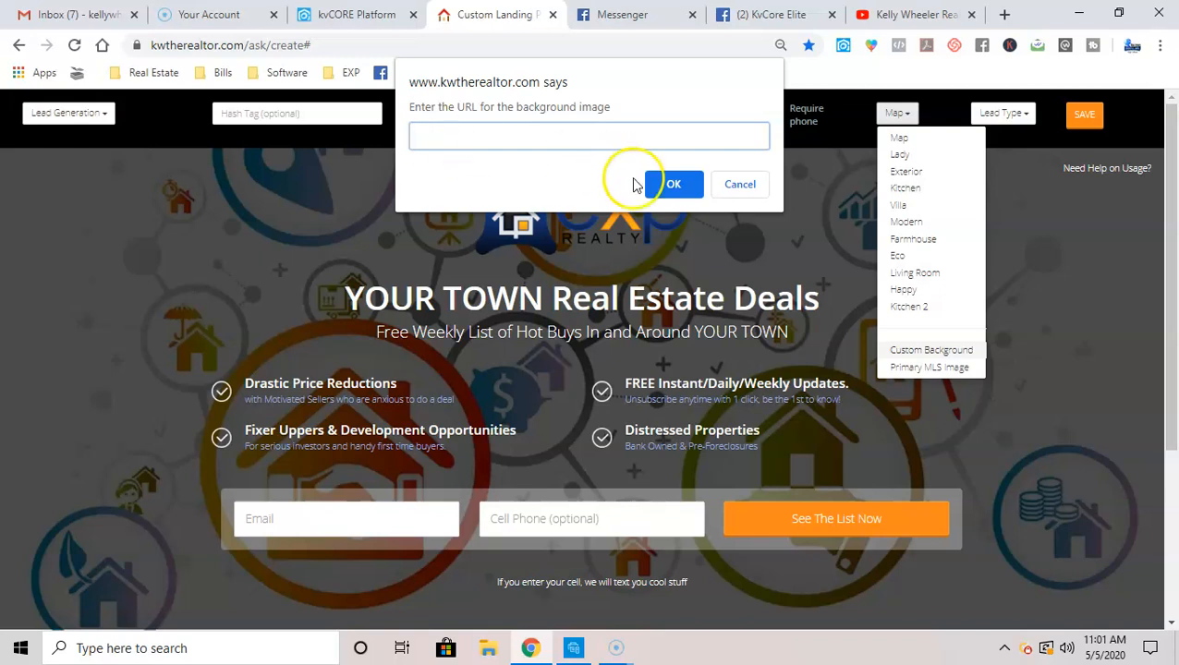
{"action": "left_click", "coordinate": [912, 368]}
{"action": "left_click", "coordinate": [911, 365]}
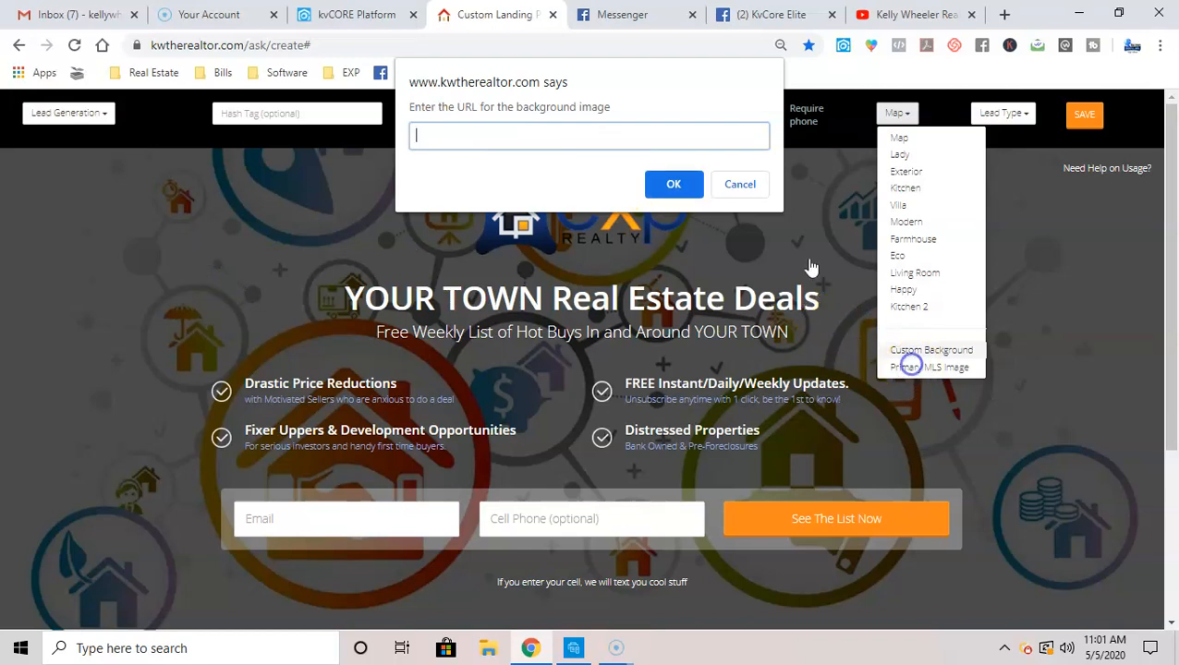
{"action": "left_click", "coordinate": [739, 184]}
Set the landing page background to Primary MLS Image, leaving the MLS number blank
{"action": "left_click", "coordinate": [896, 113]}
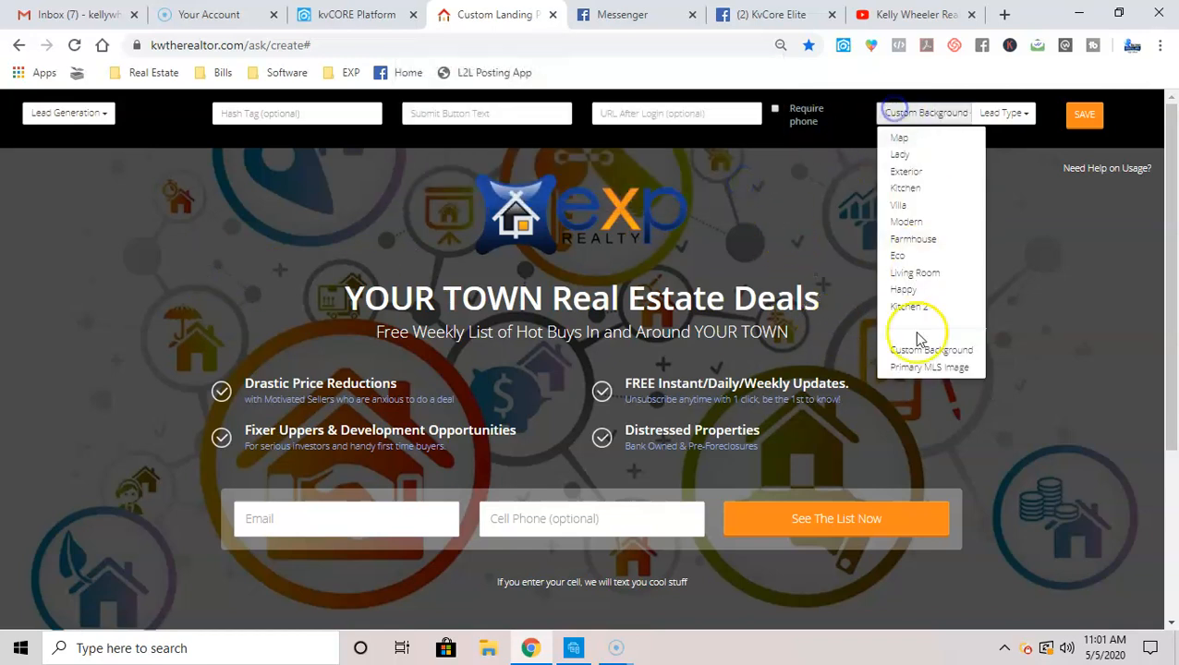
{"action": "left_click", "coordinate": [913, 365]}
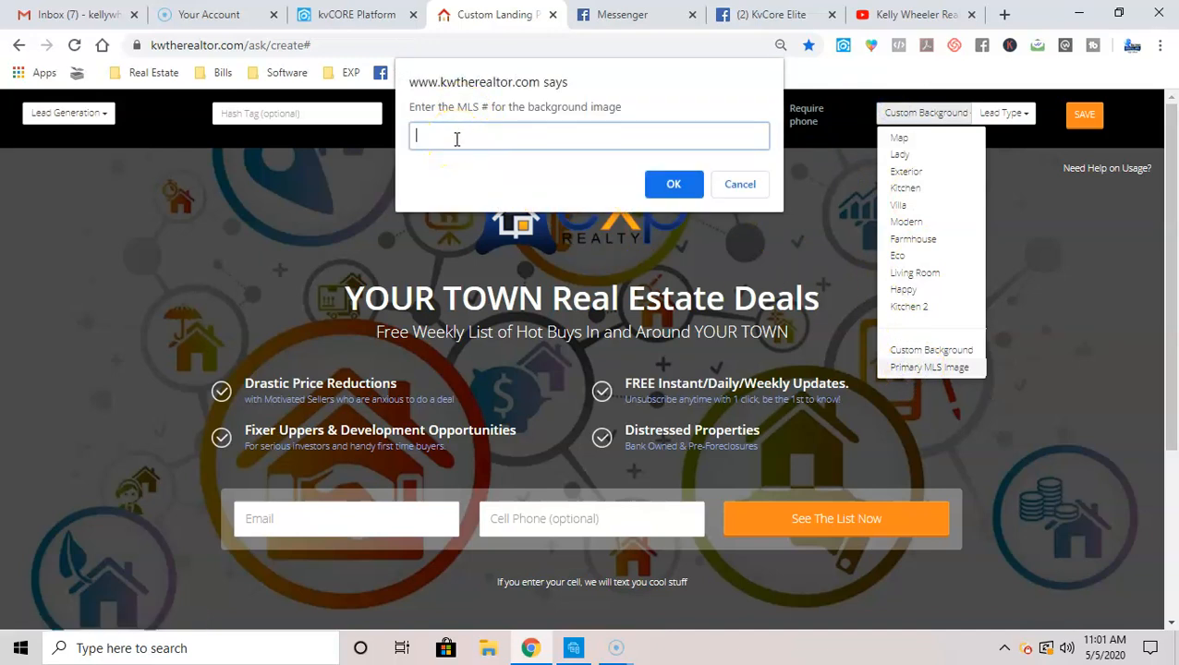
{"action": "left_click", "coordinate": [672, 186]}
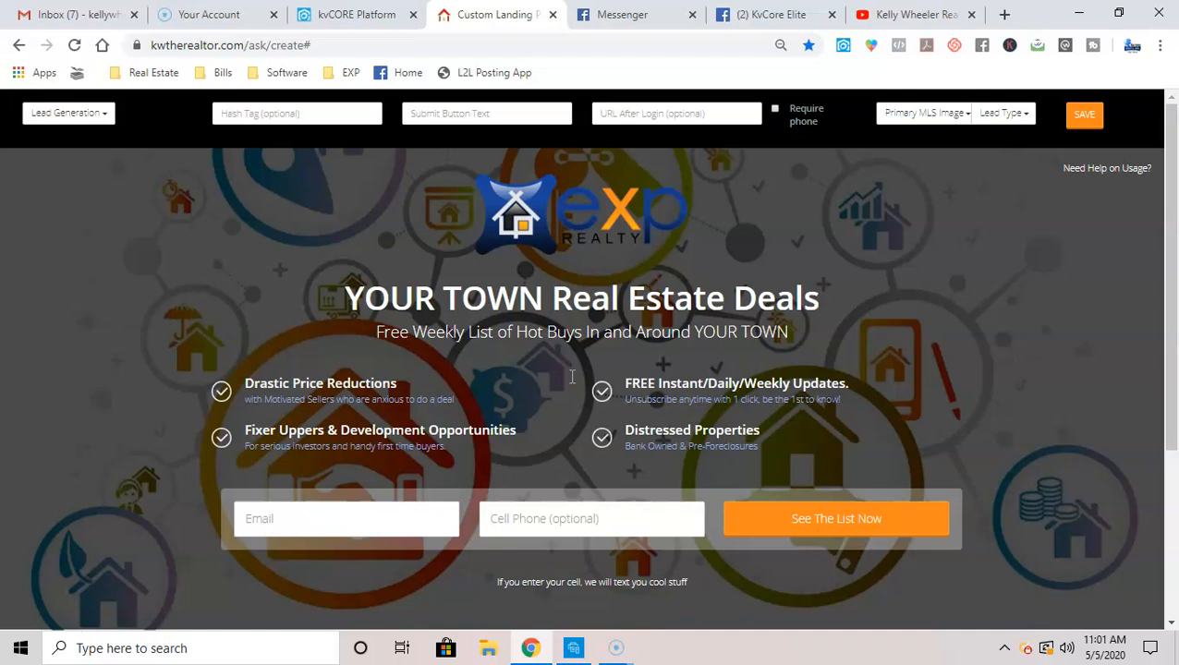
Keep the page type as Lead Generation and set the submit button's wording to "Text"
{"action": "left_click", "coordinate": [98, 114]}
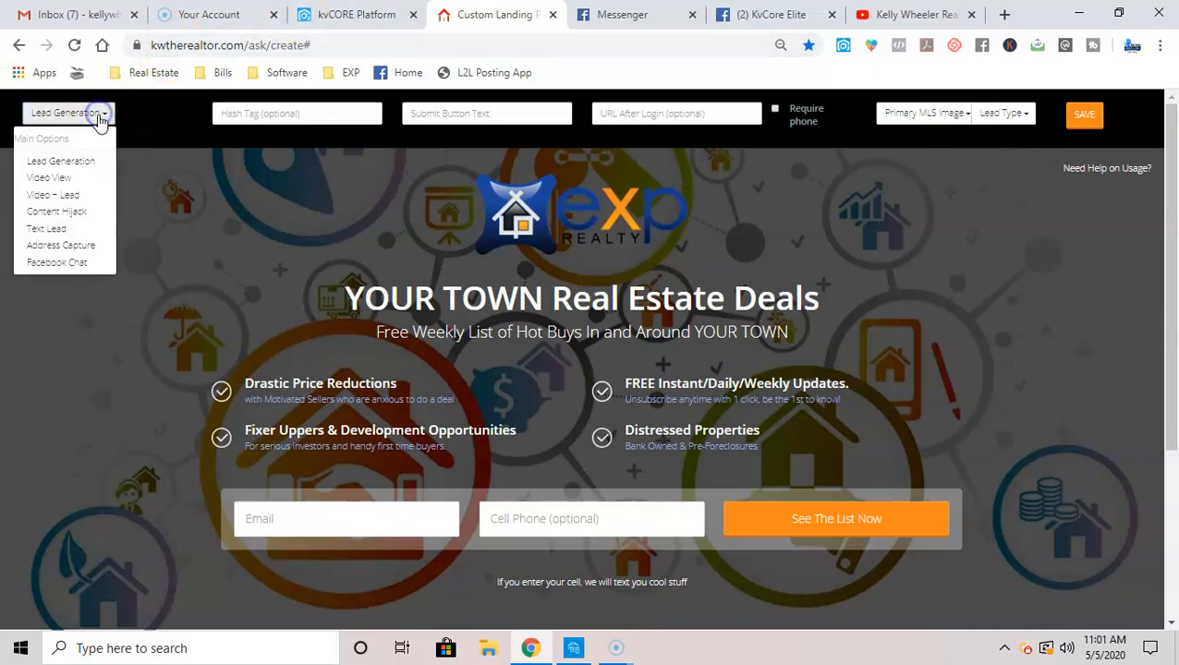
{"action": "left_click", "coordinate": [61, 161]}
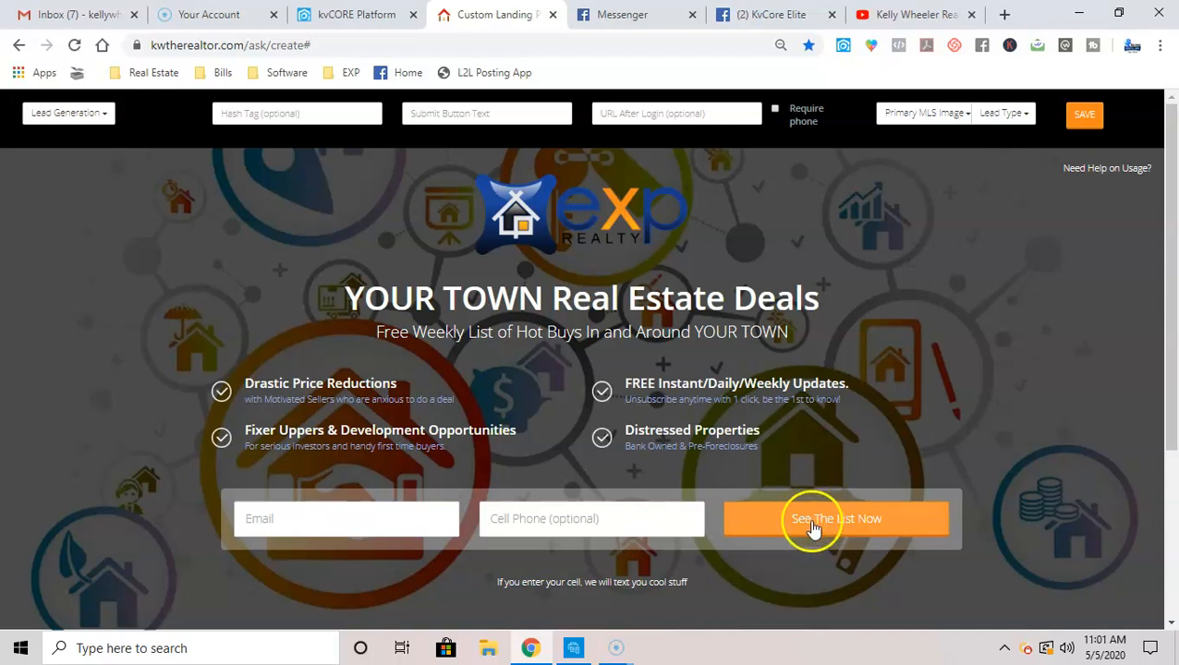
{"action": "left_click", "coordinate": [421, 112]}
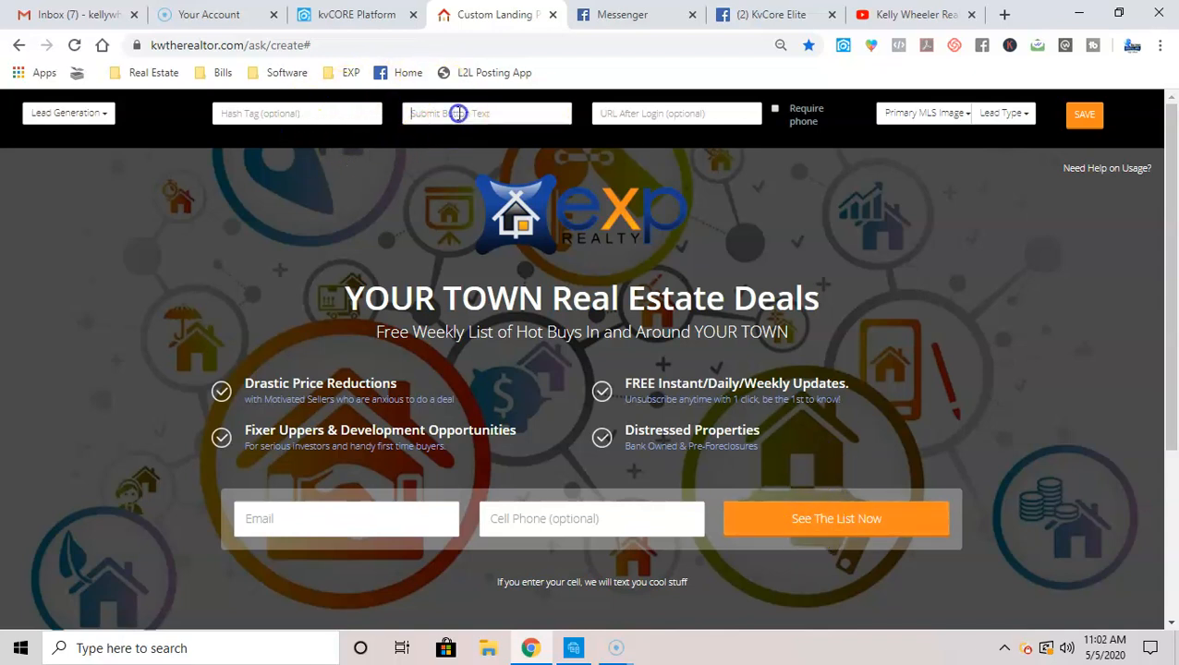
{"action": "type", "text": "Text"}
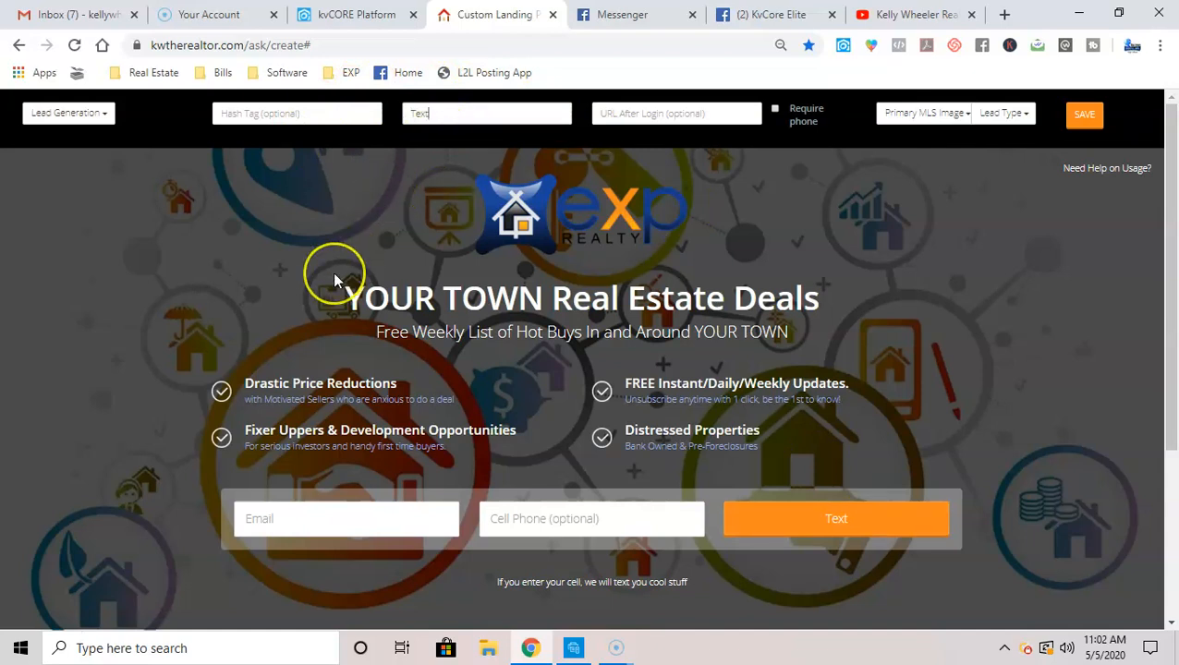
Enter #renter1 as the landing page's optional hash tag
{"action": "left_click", "coordinate": [275, 113]}
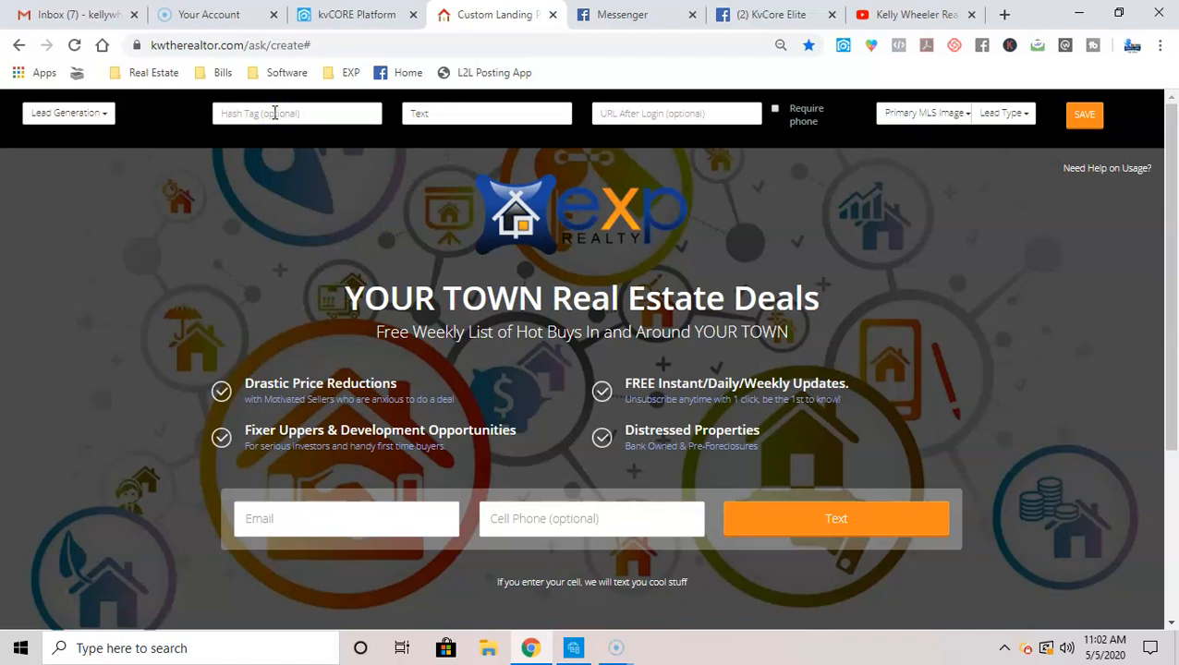
{"action": "type", "text": "renter1"}
{"action": "key", "text": "Left"}
{"action": "key", "text": "Left"}
{"action": "key", "text": "Left"}
{"action": "key", "text": "Left"}
{"action": "key", "text": "Left"}
{"action": "key", "text": "Left"}
{"action": "key", "text": "Left"}
{"action": "type", "text": "#"}
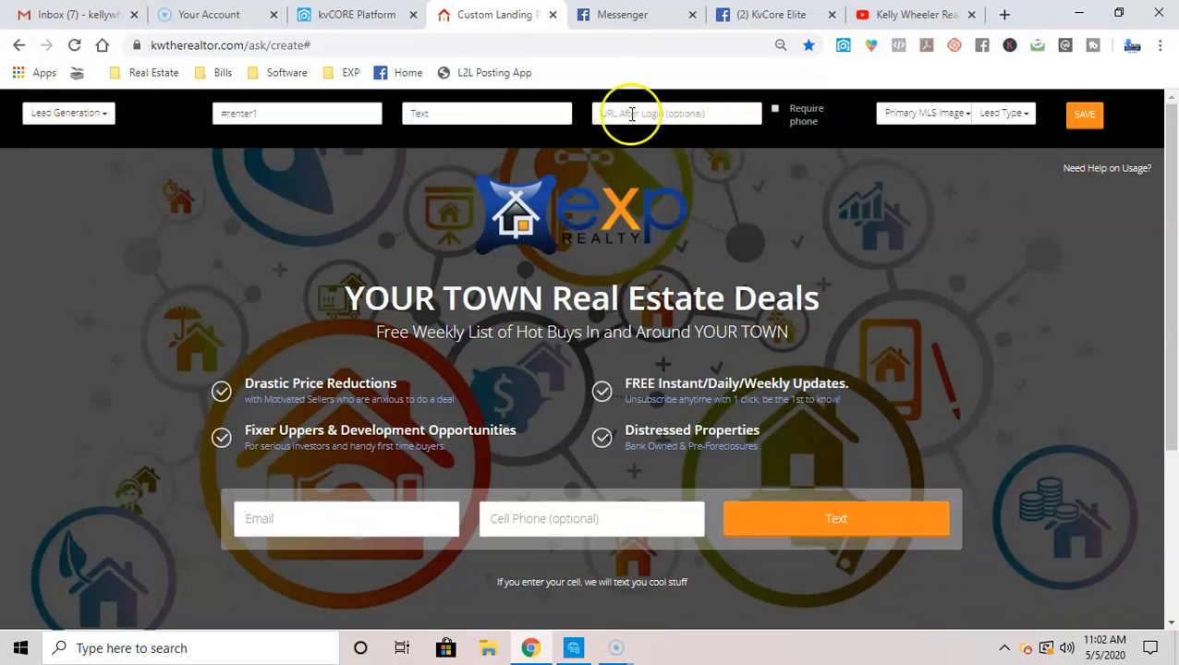
Change the landing page type to Video View and pause the embedded sample video
{"action": "left_click", "coordinate": [42, 112]}
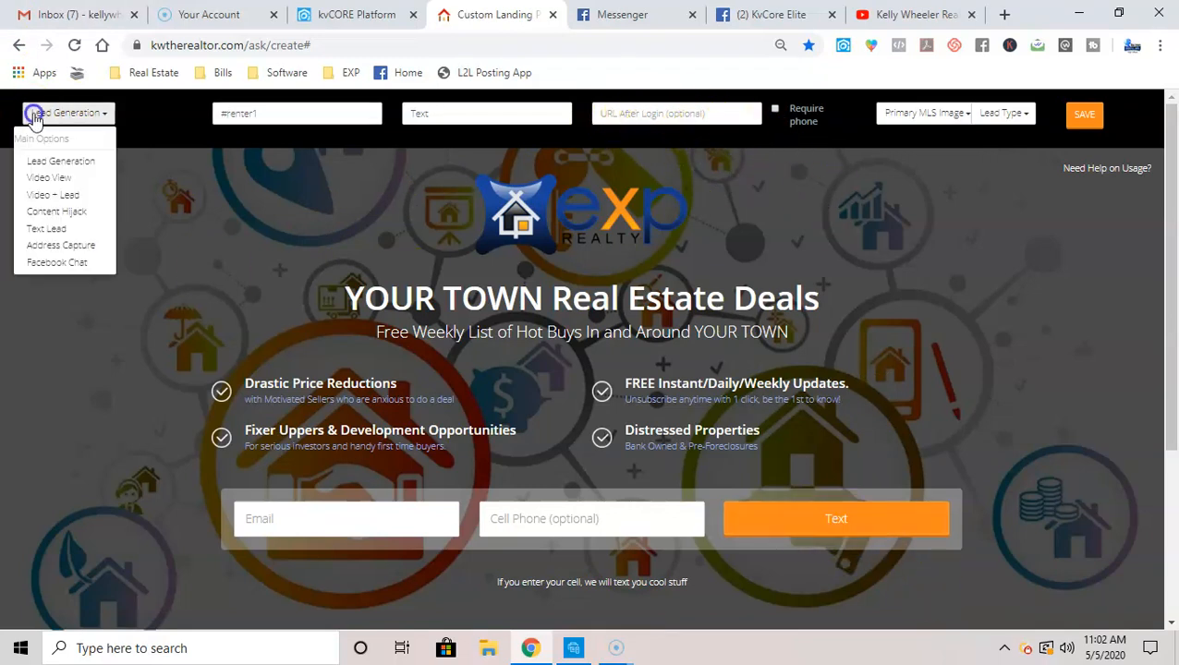
{"action": "left_click", "coordinate": [64, 180]}
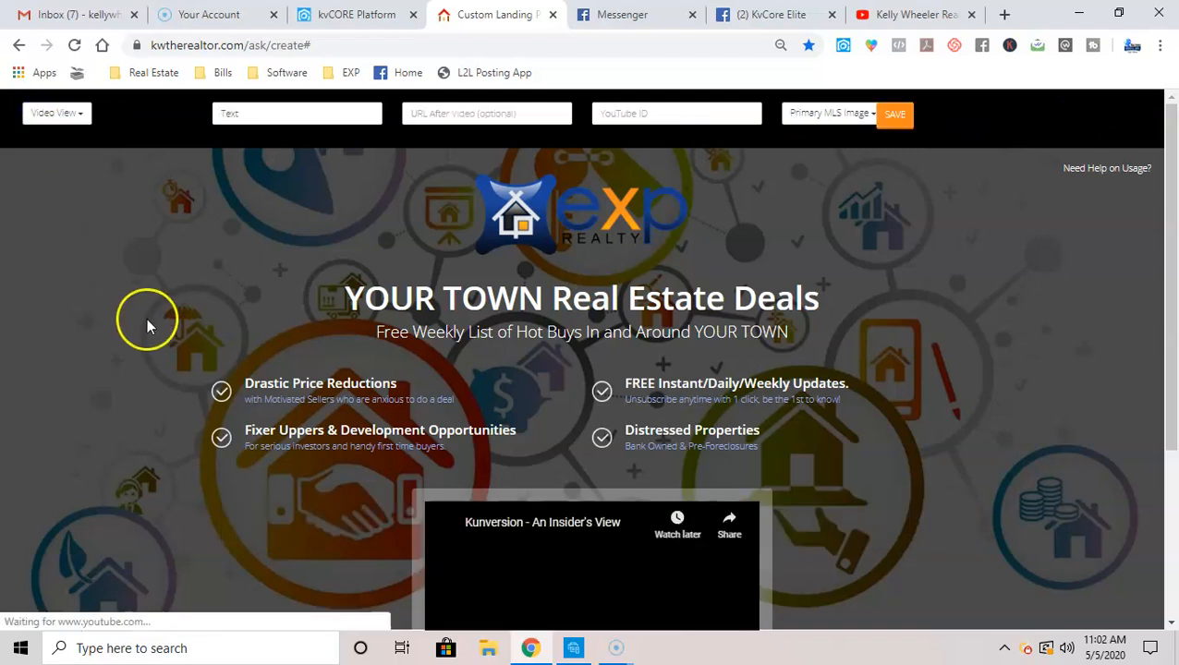
{"action": "scroll", "coordinate": [147, 318], "scroll_direction": "down", "scroll_amount": 2}
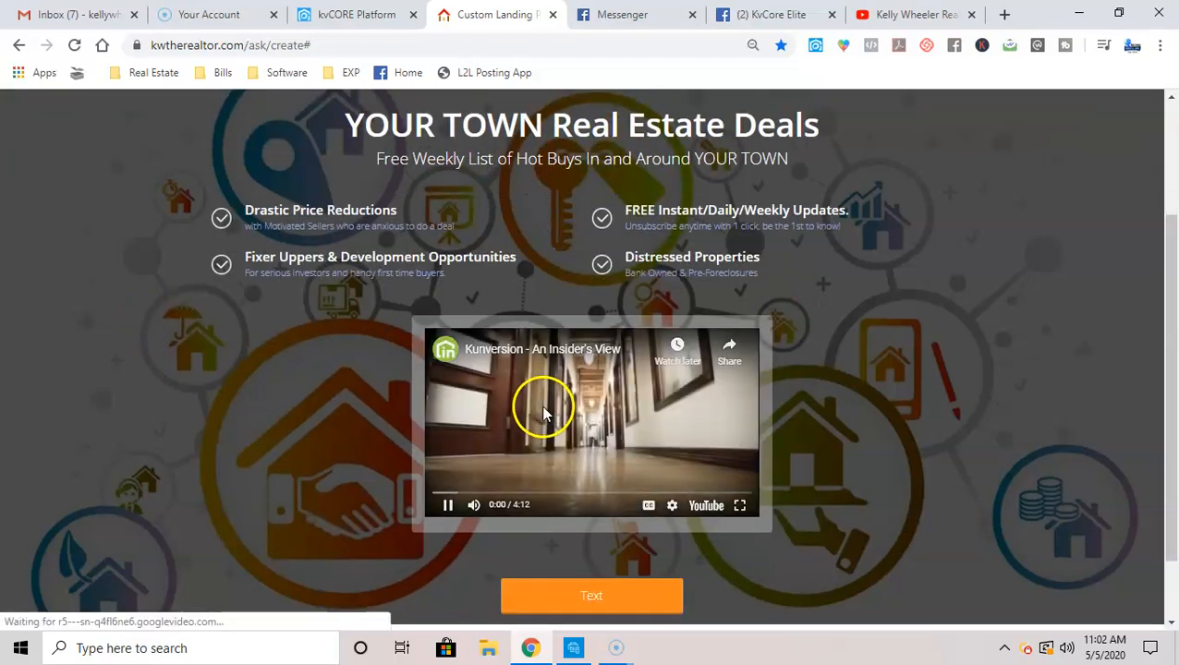
{"action": "left_click", "coordinate": [447, 505]}
{"action": "scroll", "coordinate": [334, 507], "scroll_direction": "up", "scroll_amount": 2}
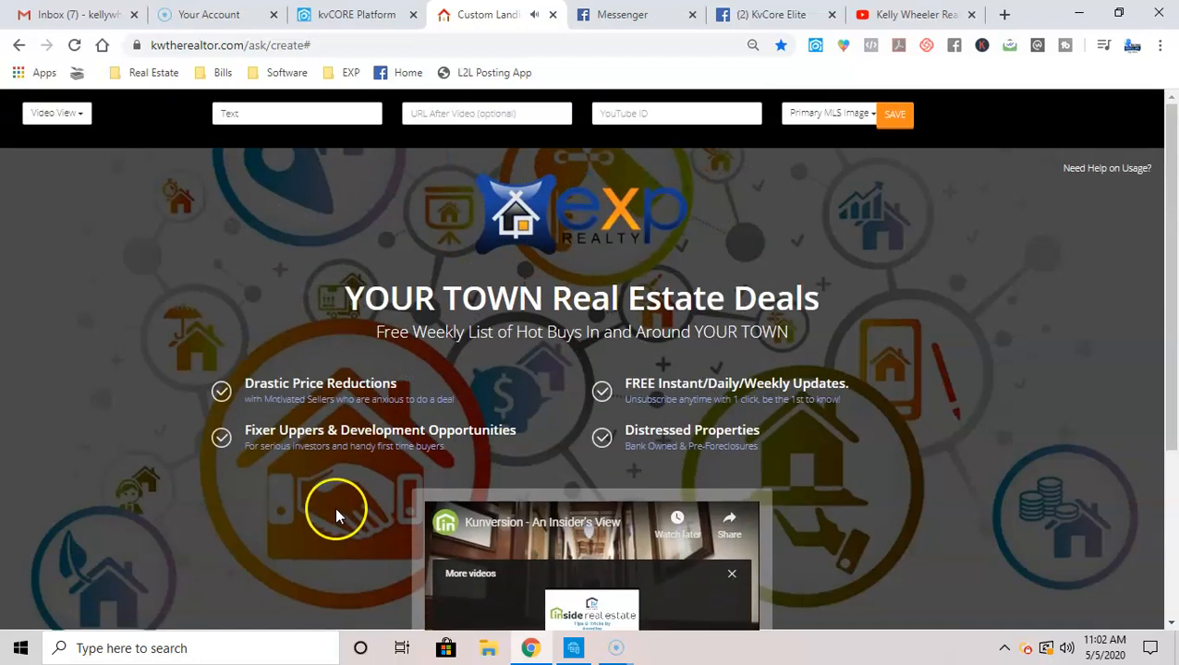
Delete the middle part of the main headline so that it reads "YOURate Deals"
{"action": "left_click_drag", "start_coordinate": [485, 298], "coordinate": [679, 329]}
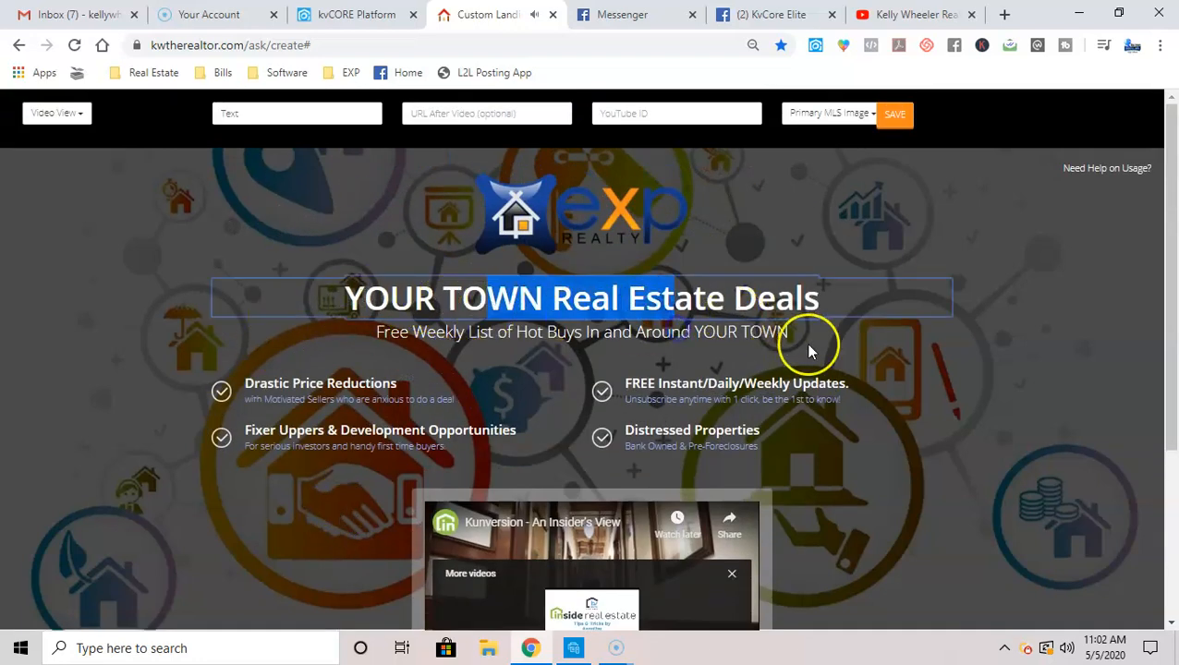
{"action": "key", "text": "BackSpace"}
{"action": "key", "text": "BackSpace"}
{"action": "key", "text": "BackSpace"}
{"action": "key", "text": "BackSpace"}
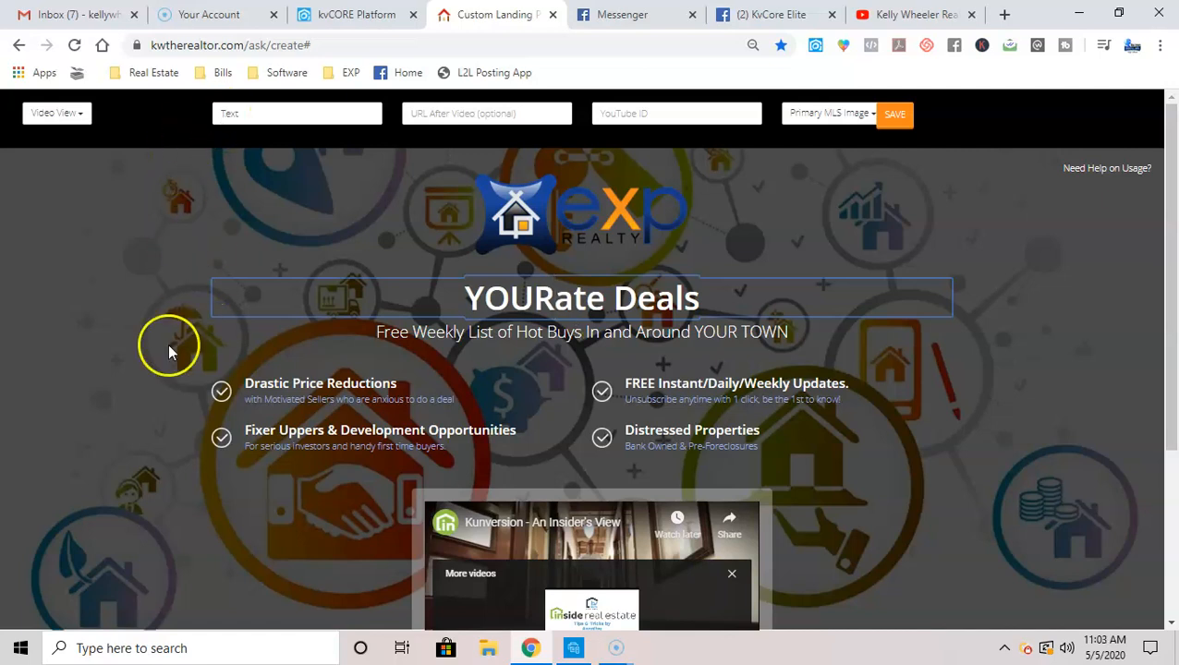
{"action": "scroll", "coordinate": [167, 343], "scroll_direction": "down", "scroll_amount": 2}
{"action": "scroll", "coordinate": [168, 342], "scroll_direction": "down", "scroll_amount": 1}
{"action": "scroll", "coordinate": [340, 449], "scroll_direction": "up", "scroll_amount": 3}
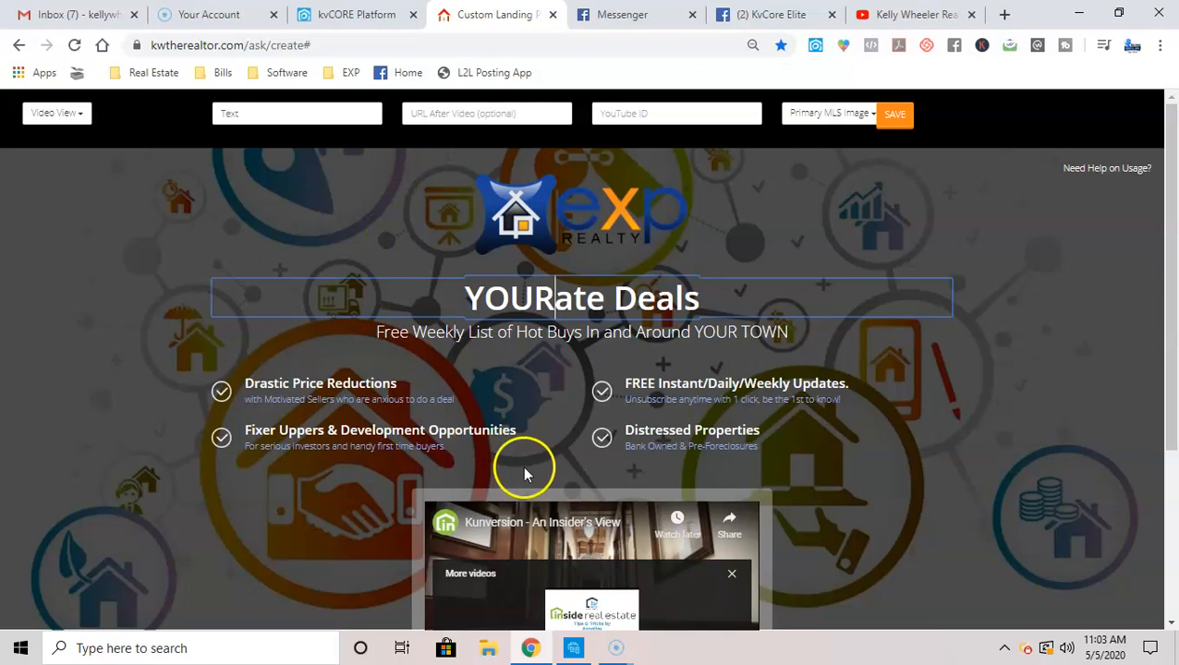
{"action": "scroll", "coordinate": [403, 456], "scroll_direction": "down", "scroll_amount": 2}
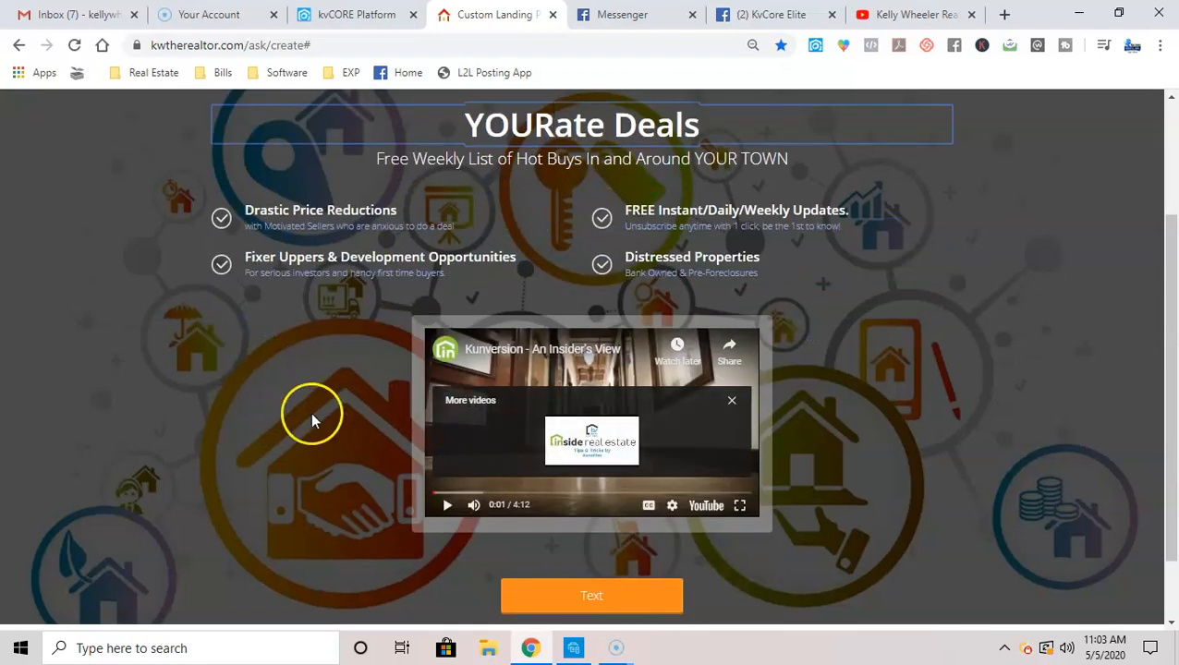
{"action": "scroll", "coordinate": [331, 416], "scroll_direction": "up", "scroll_amount": 2}
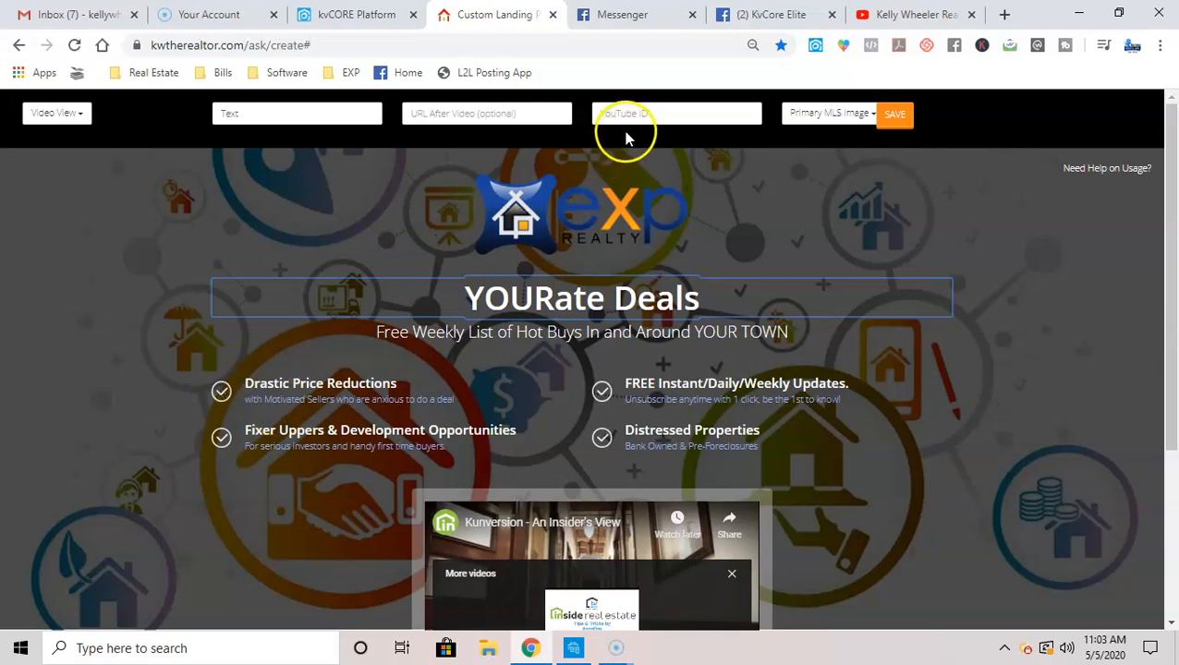
Switch to YouTube, open the channel's Foreclosure Options video, pause it and copy its video ID from the web address
{"action": "left_click", "coordinate": [905, 14]}
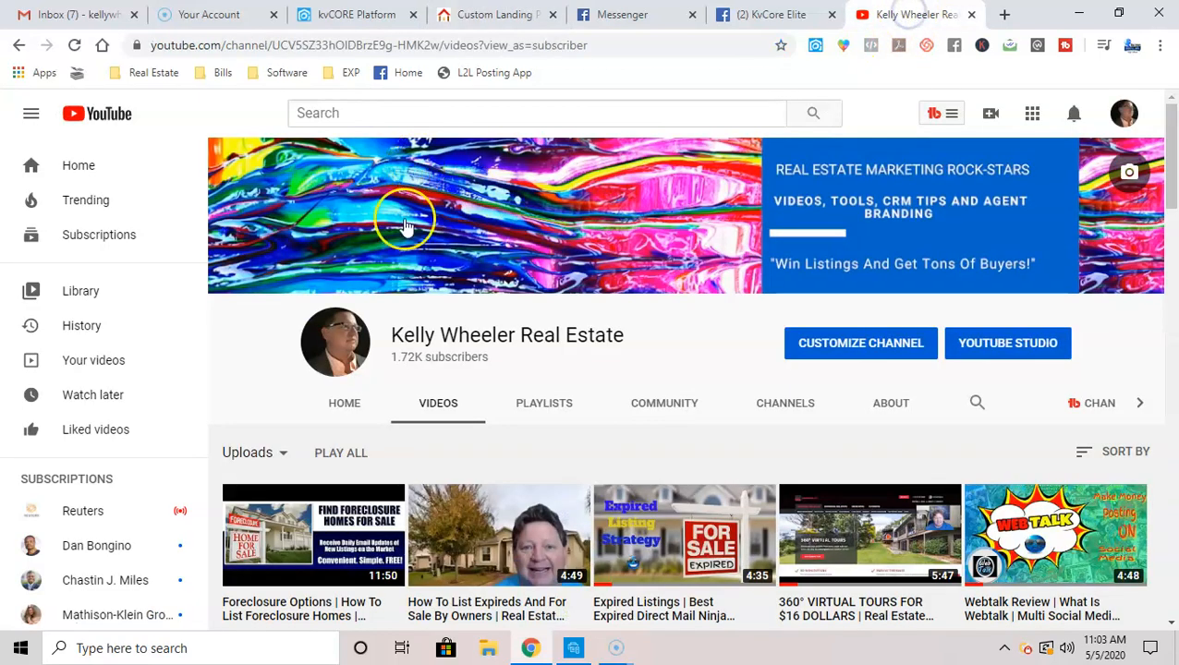
{"action": "left_click", "coordinate": [364, 522]}
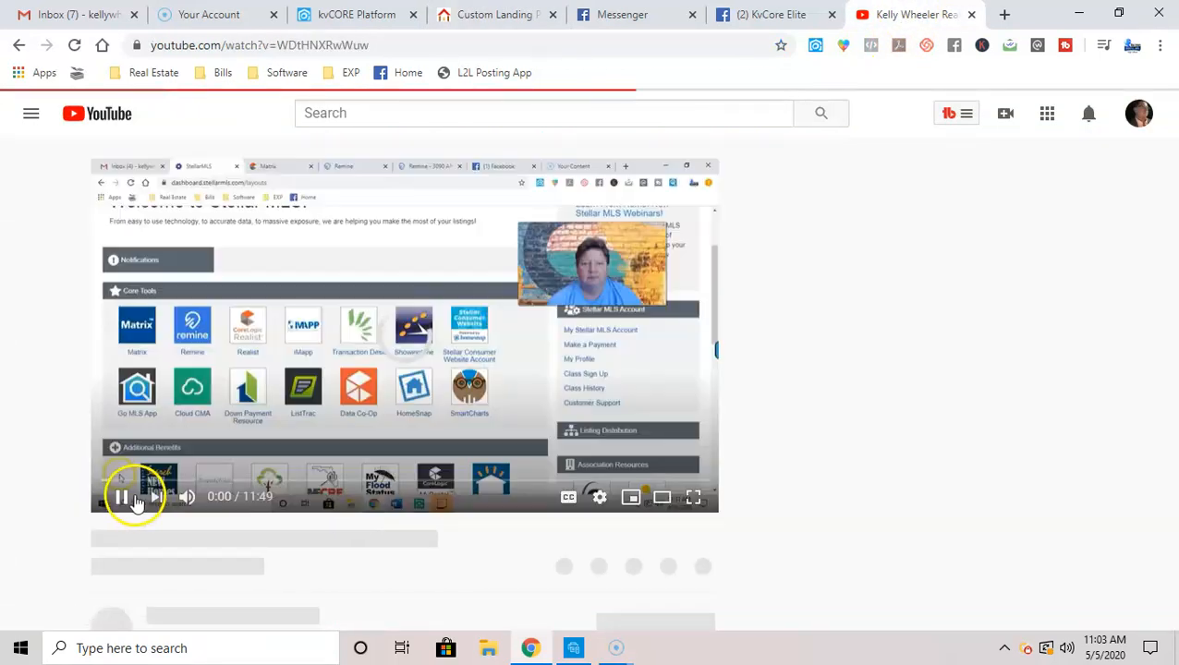
{"action": "left_click", "coordinate": [127, 497]}
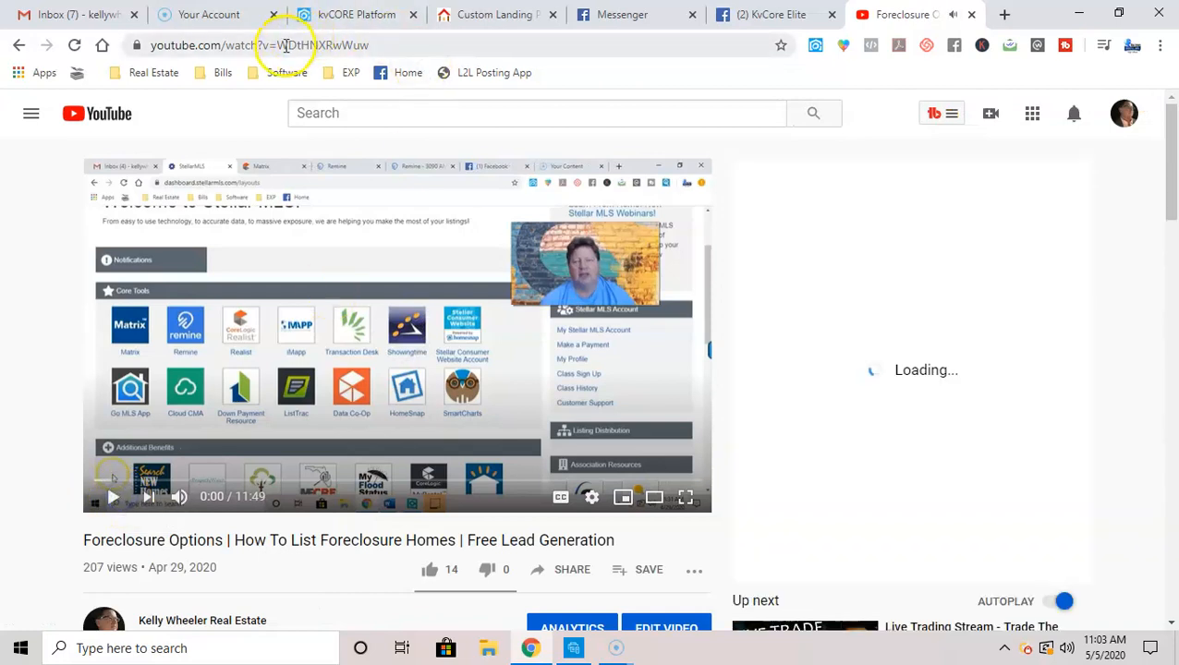
{"action": "left_click_drag", "start_coordinate": [280, 47], "coordinate": [372, 49]}
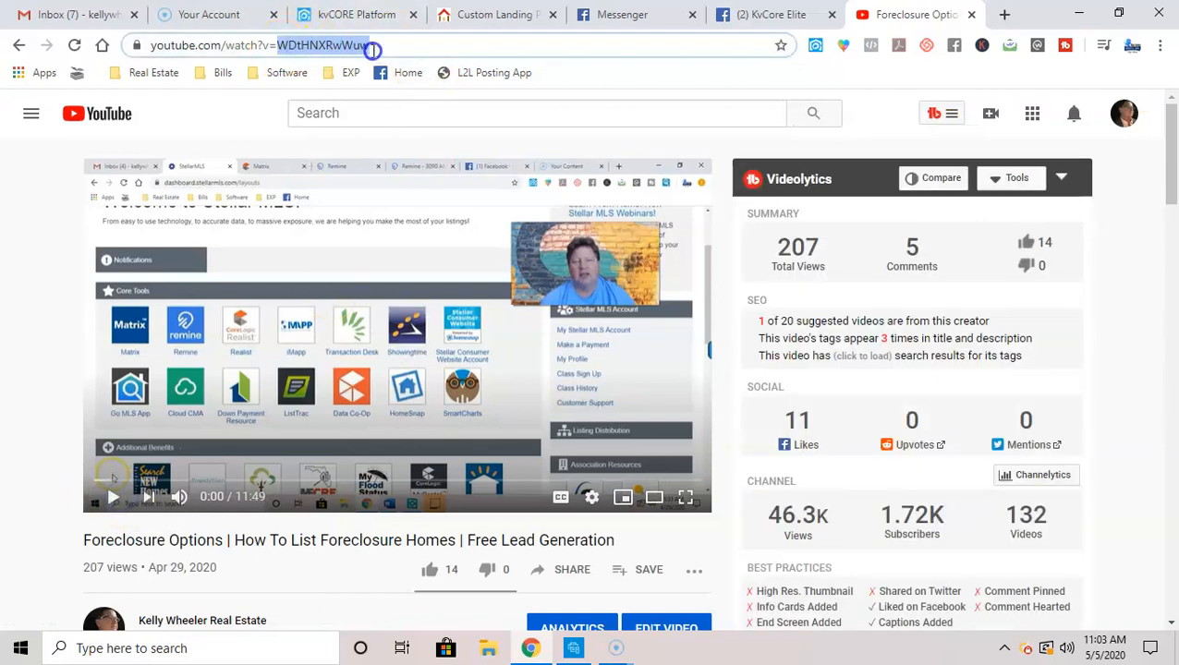
{"action": "right_click", "coordinate": [373, 48]}
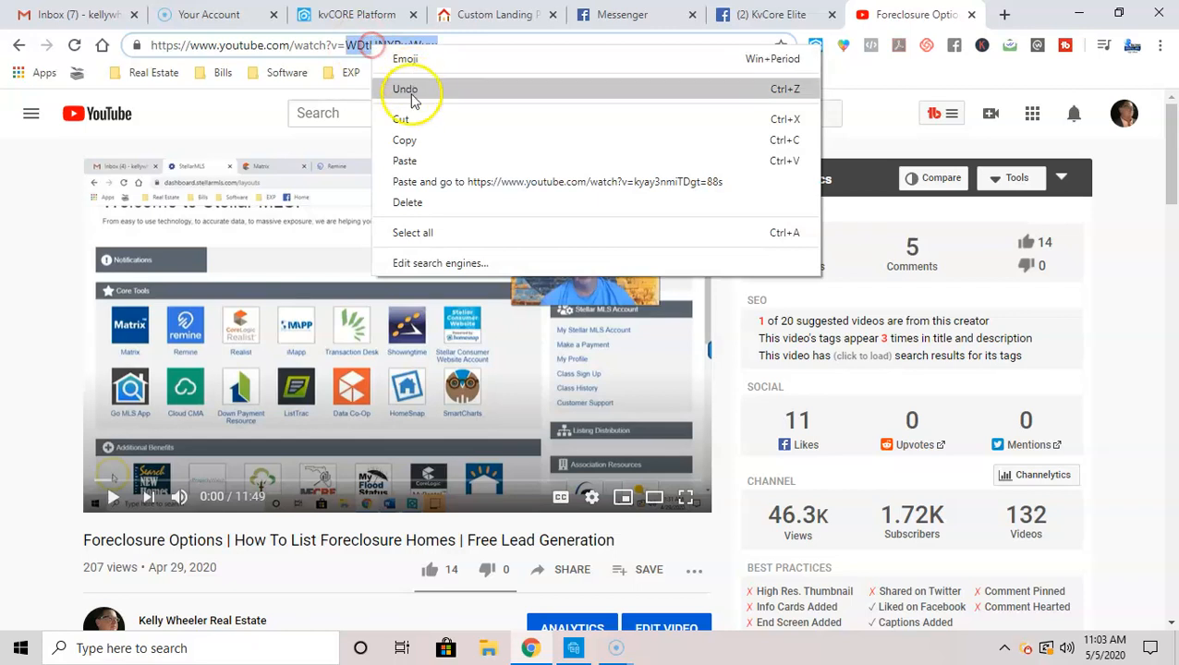
{"action": "left_click", "coordinate": [405, 141]}
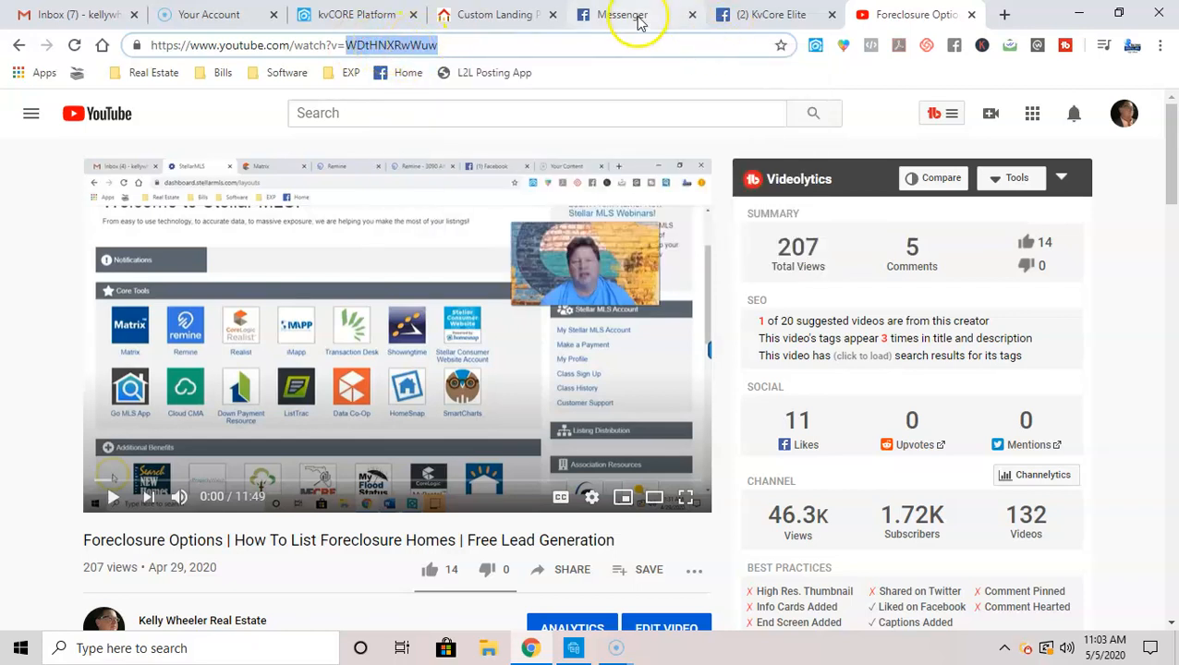
Return to the landing page builder and paste the copied ID WDtHNXRwWuw as the page's YouTube ID
{"action": "left_click", "coordinate": [497, 14]}
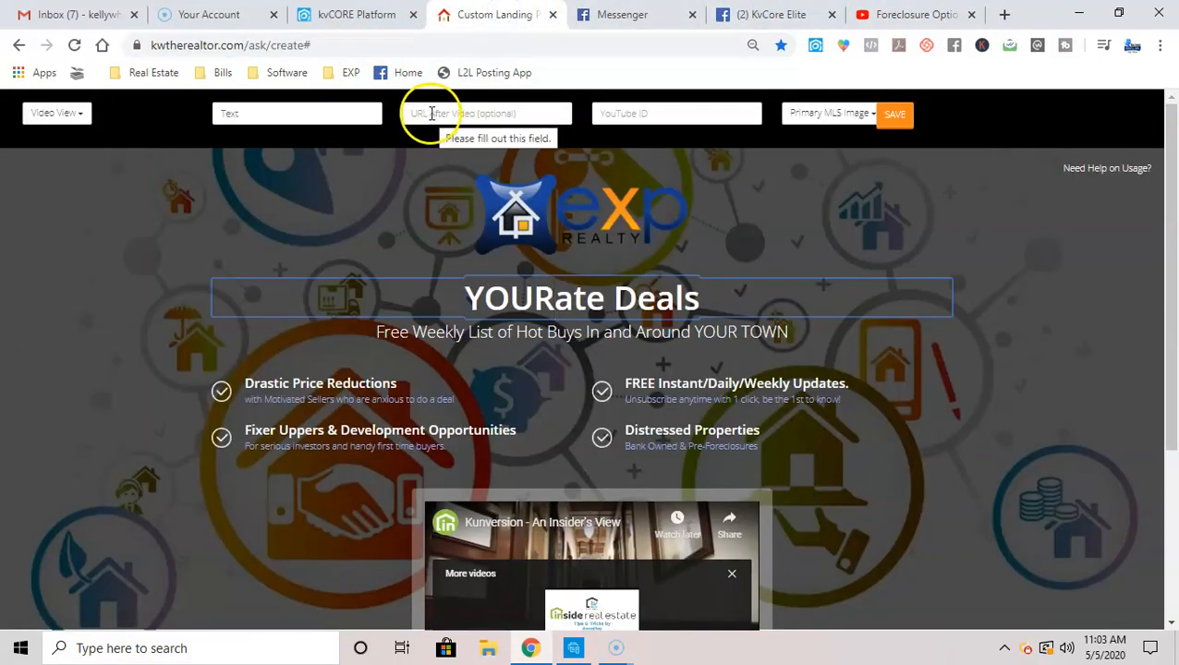
{"action": "right_click", "coordinate": [647, 110]}
{"action": "left_click", "coordinate": [697, 245]}
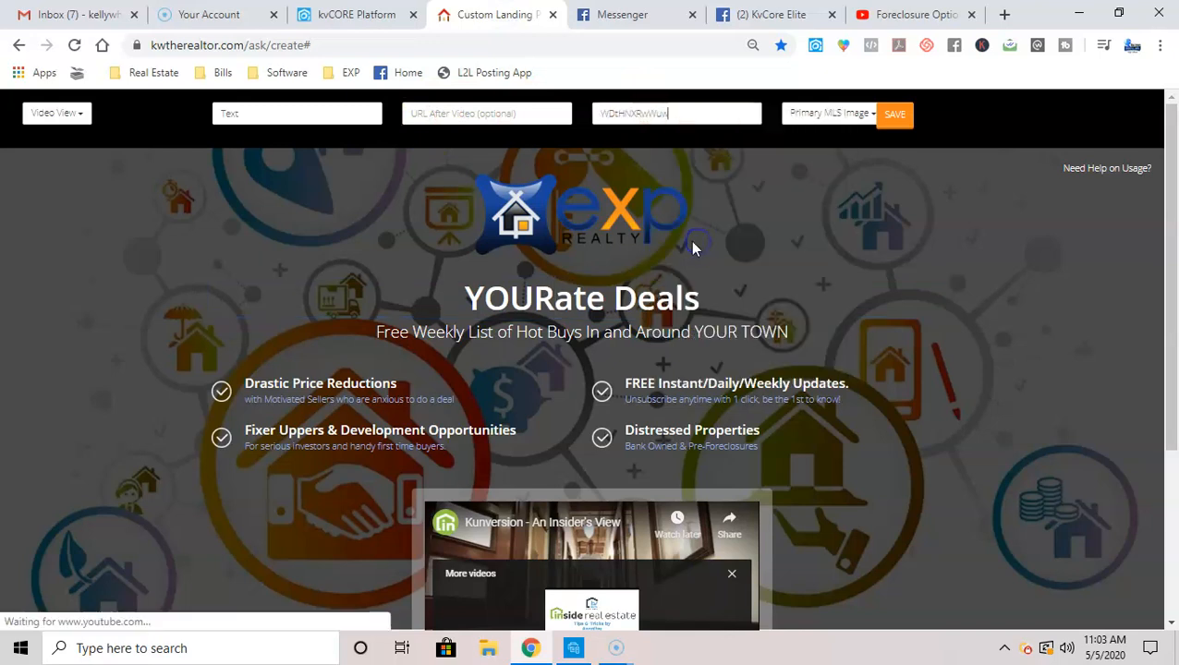
{"action": "scroll", "coordinate": [147, 345], "scroll_direction": "down", "scroll_amount": 2}
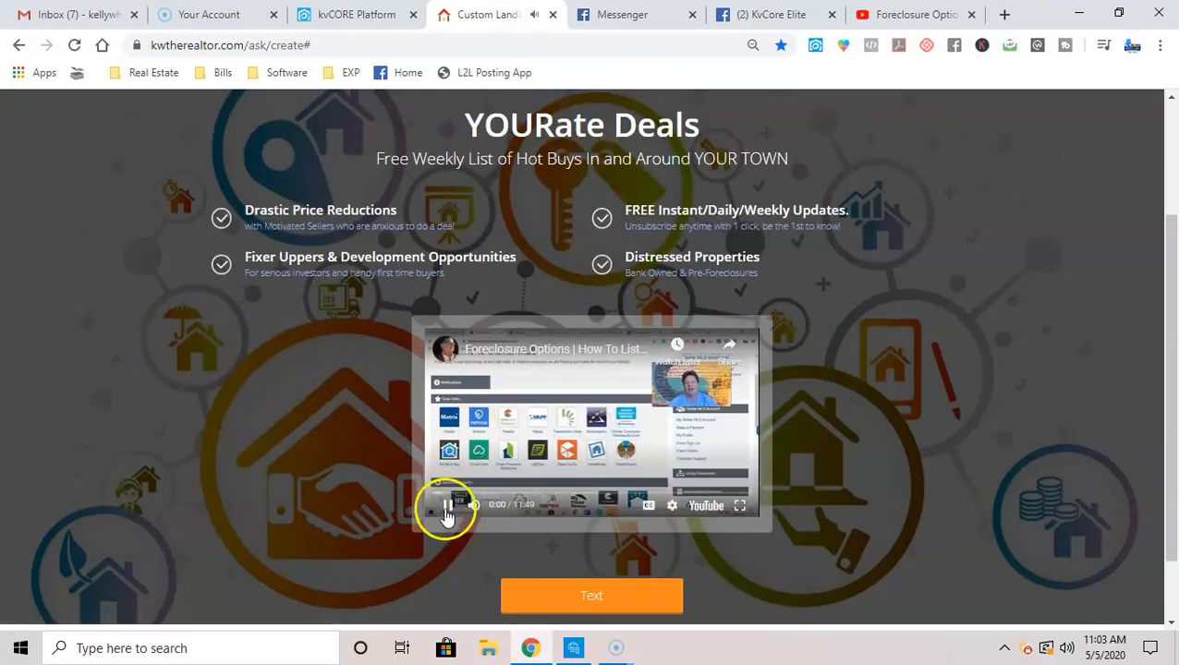
Pause the embedded Foreclosure Options video and review the Video View landing page
{"action": "left_click", "coordinate": [445, 510]}
{"action": "scroll", "coordinate": [235, 445], "scroll_direction": "up", "scroll_amount": 2}
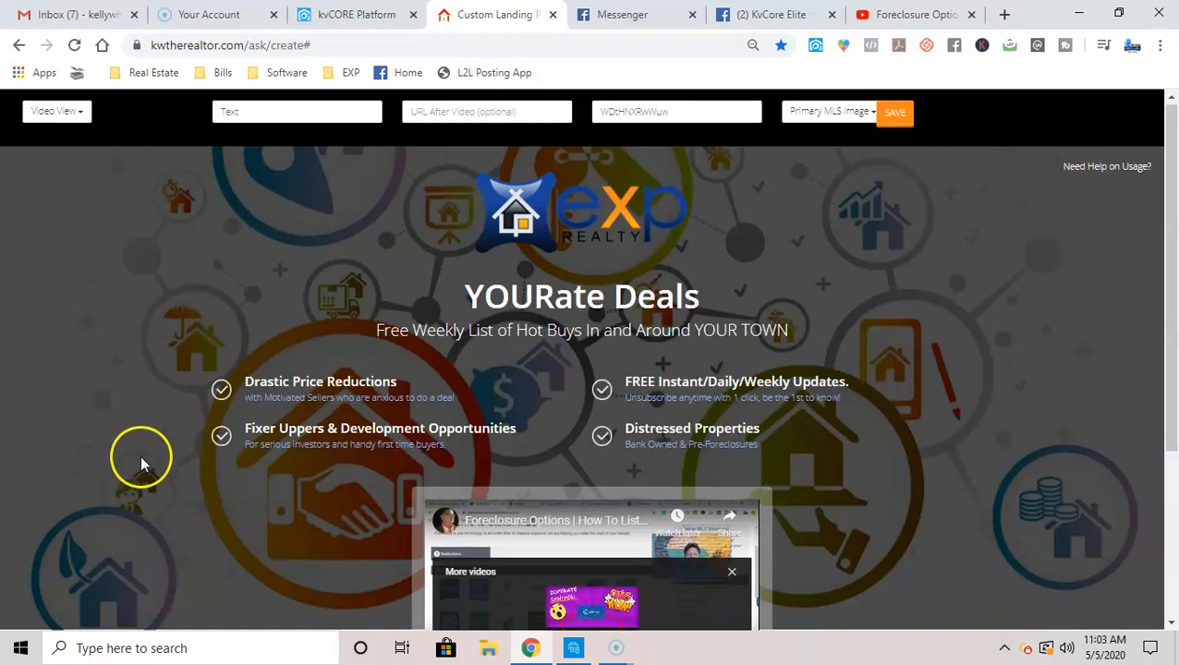
{"action": "scroll", "coordinate": [140, 454], "scroll_direction": "down", "scroll_amount": 2}
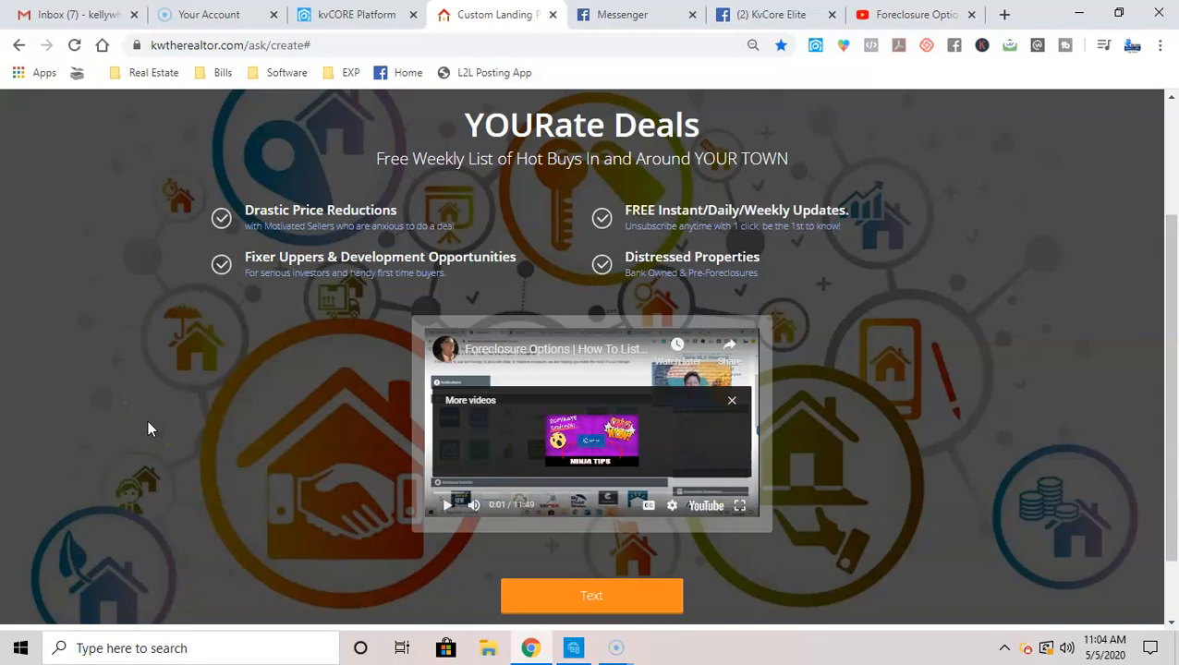
Change the landing page type to Video + Lead, pause the embedded video and review the lead form beneath it
{"action": "scroll", "coordinate": [148, 421], "scroll_direction": "up", "scroll_amount": 2}
{"action": "left_click", "coordinate": [56, 113]}
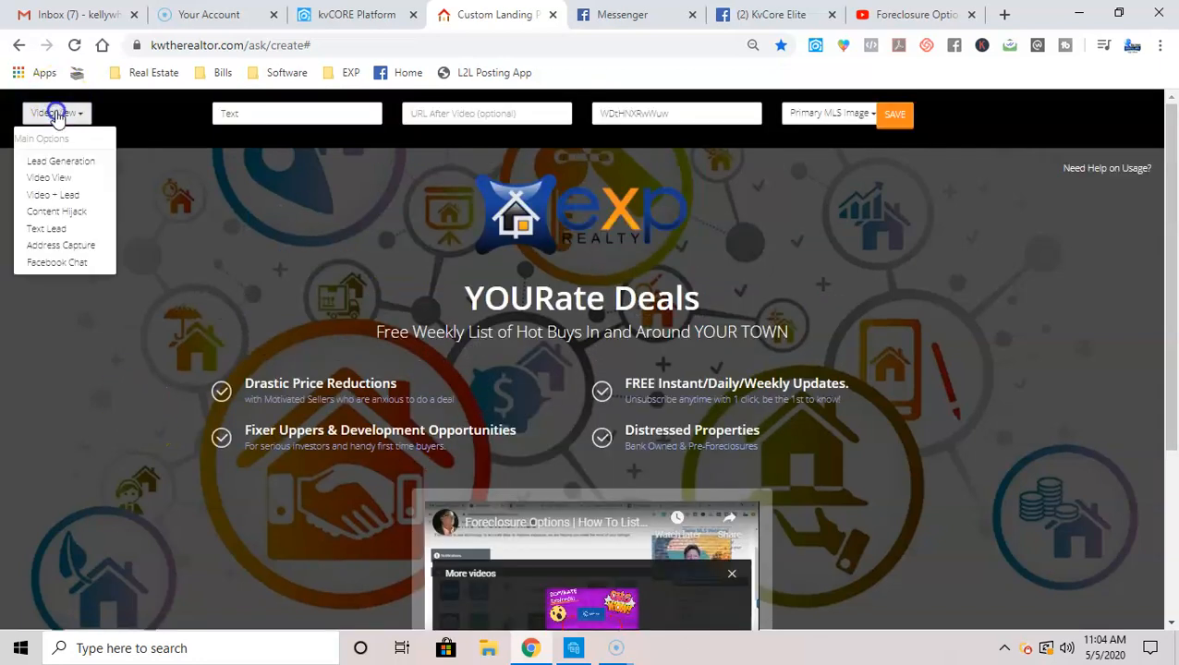
{"action": "left_click", "coordinate": [55, 197]}
{"action": "scroll", "coordinate": [100, 373], "scroll_direction": "down", "scroll_amount": 2}
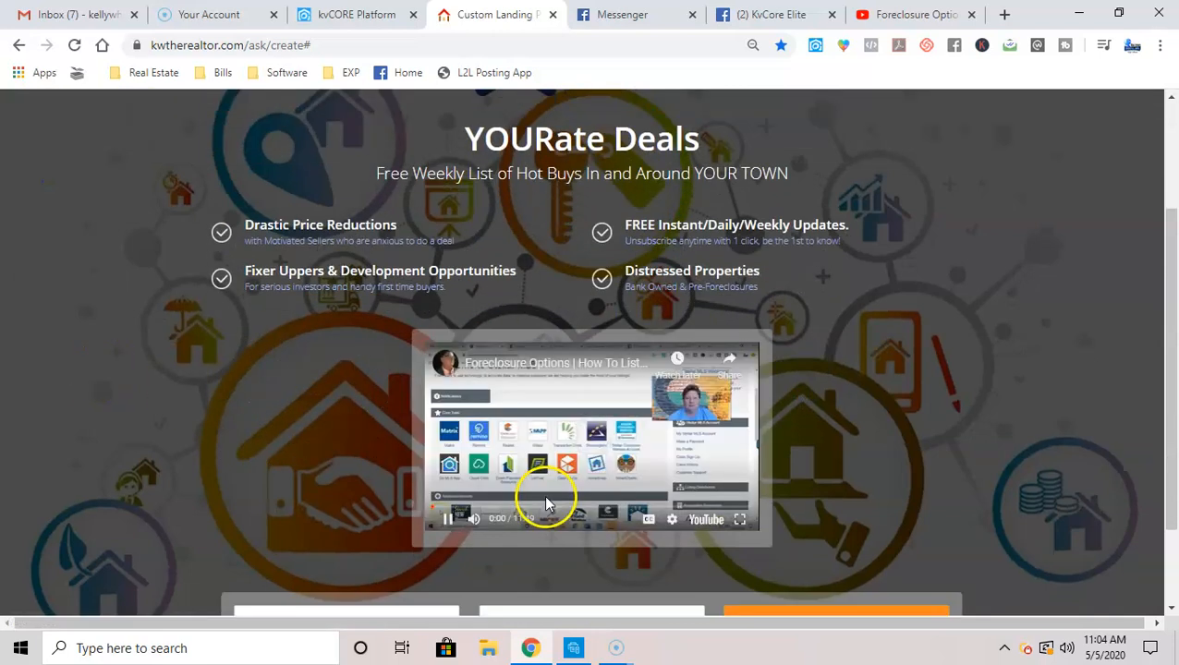
{"action": "scroll", "coordinate": [165, 338], "scroll_direction": "down", "scroll_amount": 2}
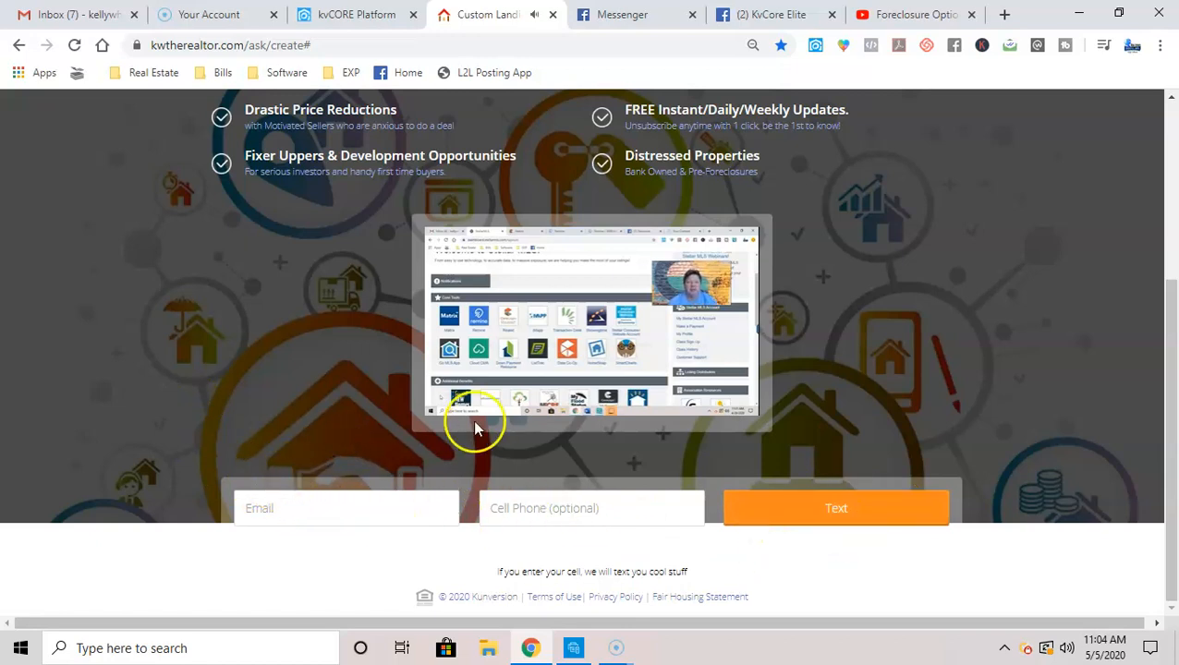
{"action": "left_click", "coordinate": [440, 403]}
{"action": "scroll", "coordinate": [190, 376], "scroll_direction": "up", "scroll_amount": 3}
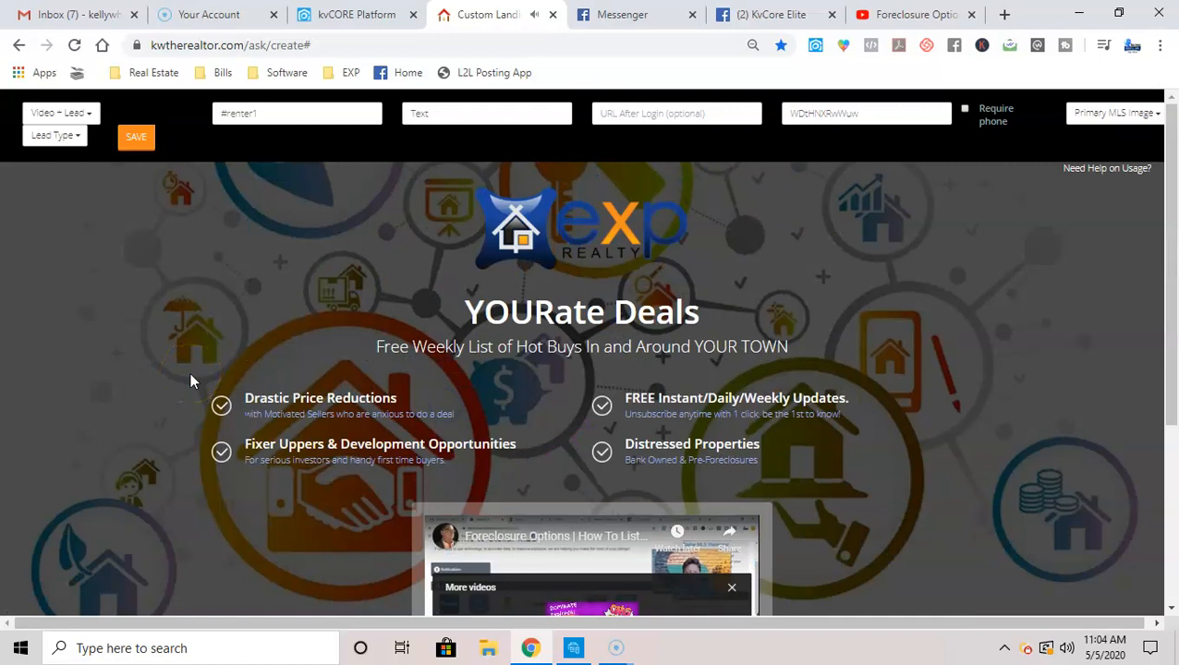
{"action": "scroll", "coordinate": [190, 381], "scroll_direction": "down", "scroll_amount": 3}
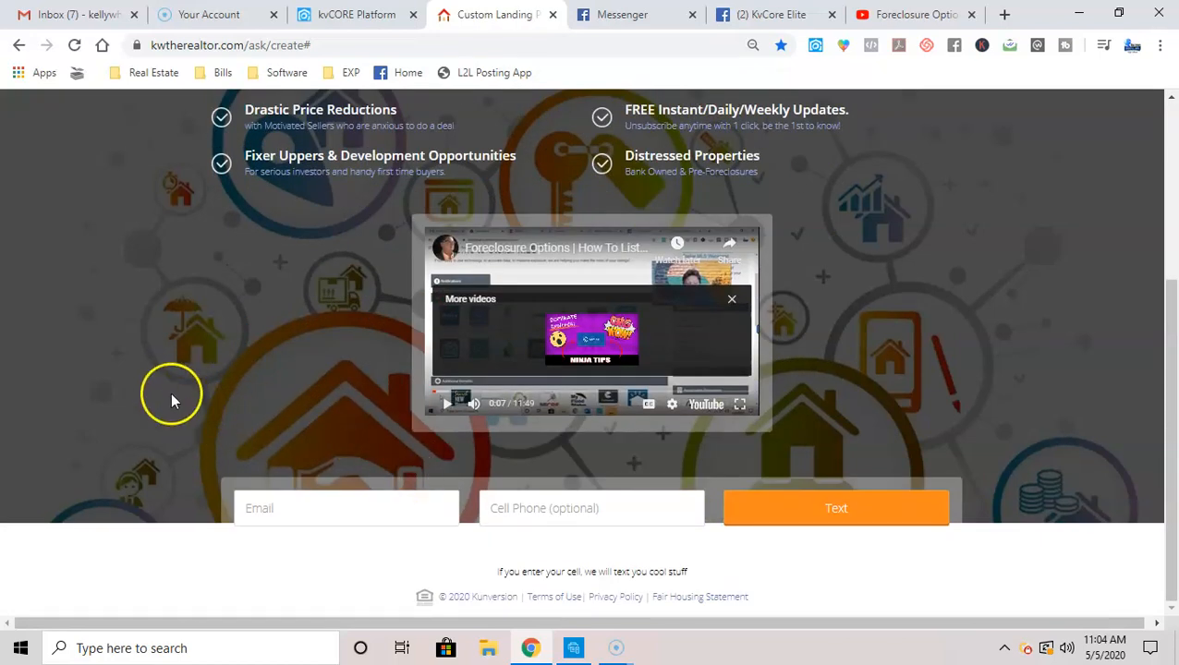
{"action": "scroll", "coordinate": [170, 399], "scroll_direction": "up", "scroll_amount": 3}
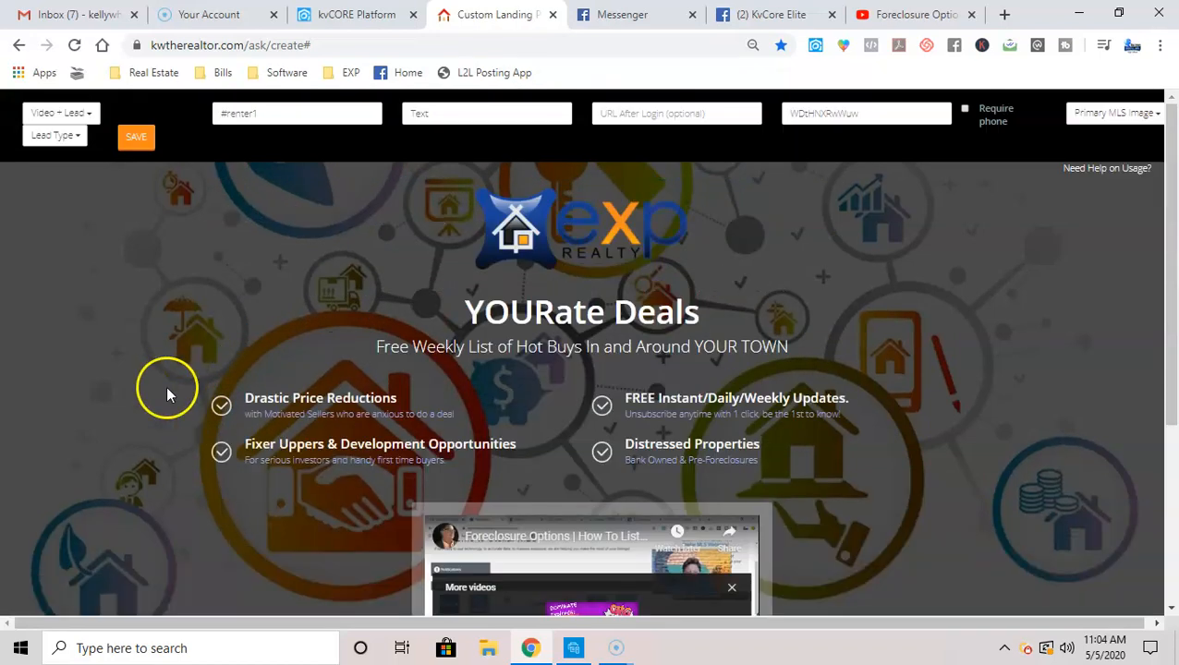
Preview the Content Hijack landing page type and change the page type to Text Lead
{"action": "left_click", "coordinate": [58, 112]}
{"action": "left_click", "coordinate": [56, 211]}
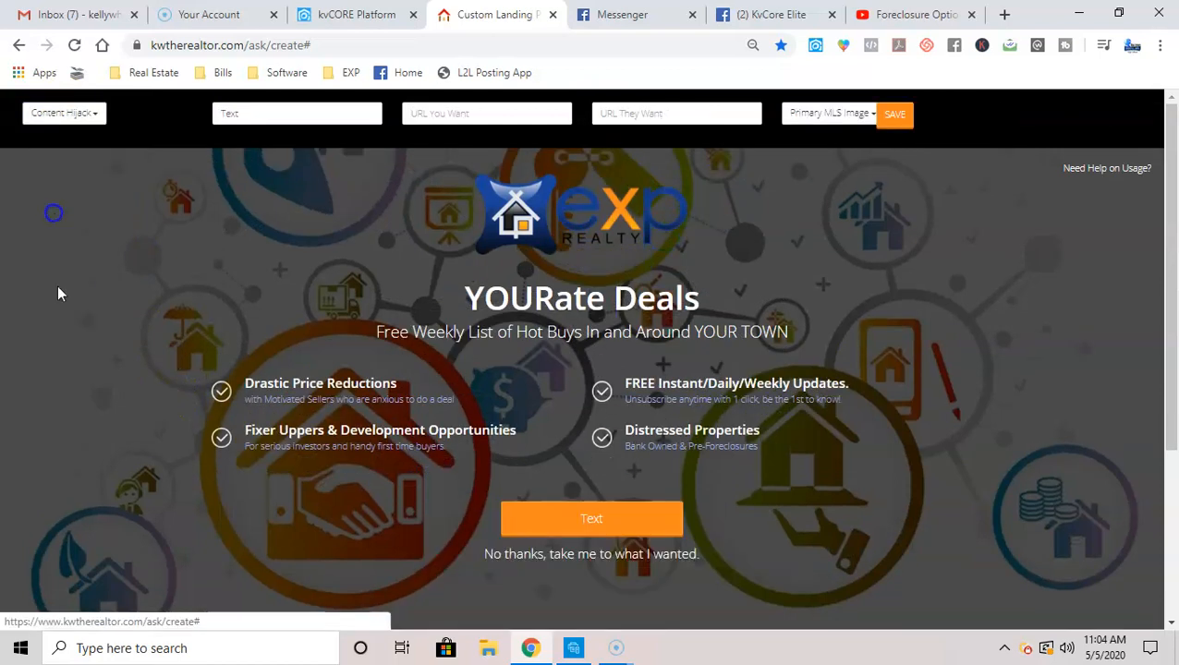
{"action": "scroll", "coordinate": [128, 368], "scroll_direction": "down", "scroll_amount": 3}
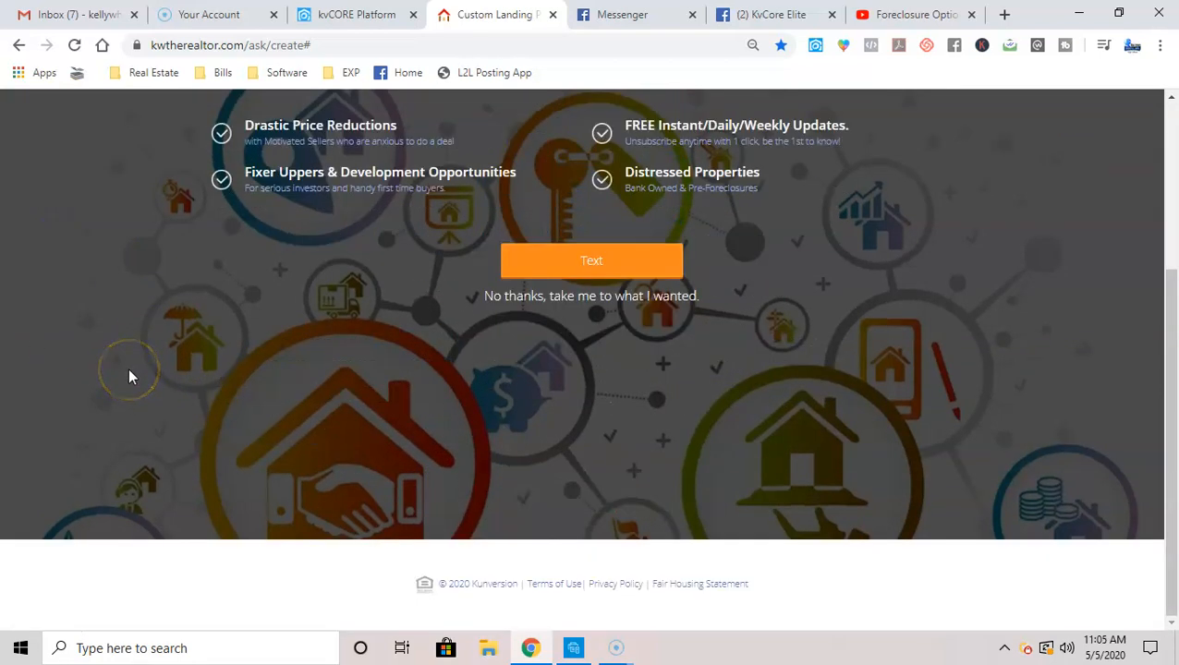
{"action": "scroll", "coordinate": [129, 367], "scroll_direction": "up", "scroll_amount": 3}
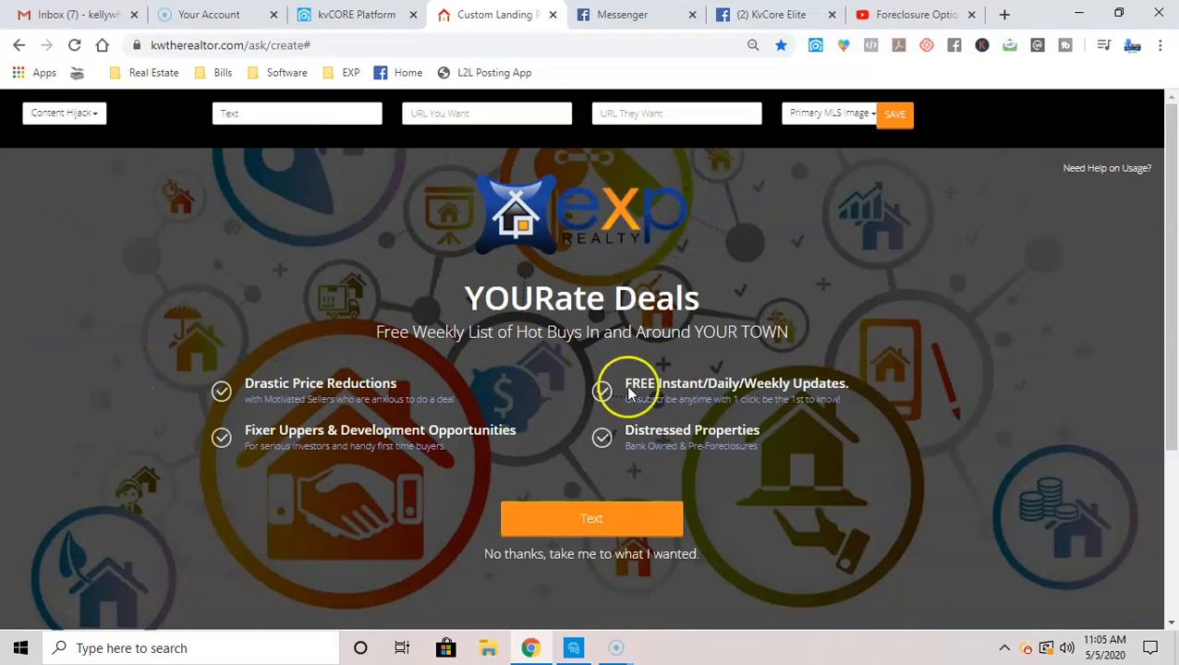
{"action": "left_click", "coordinate": [66, 116]}
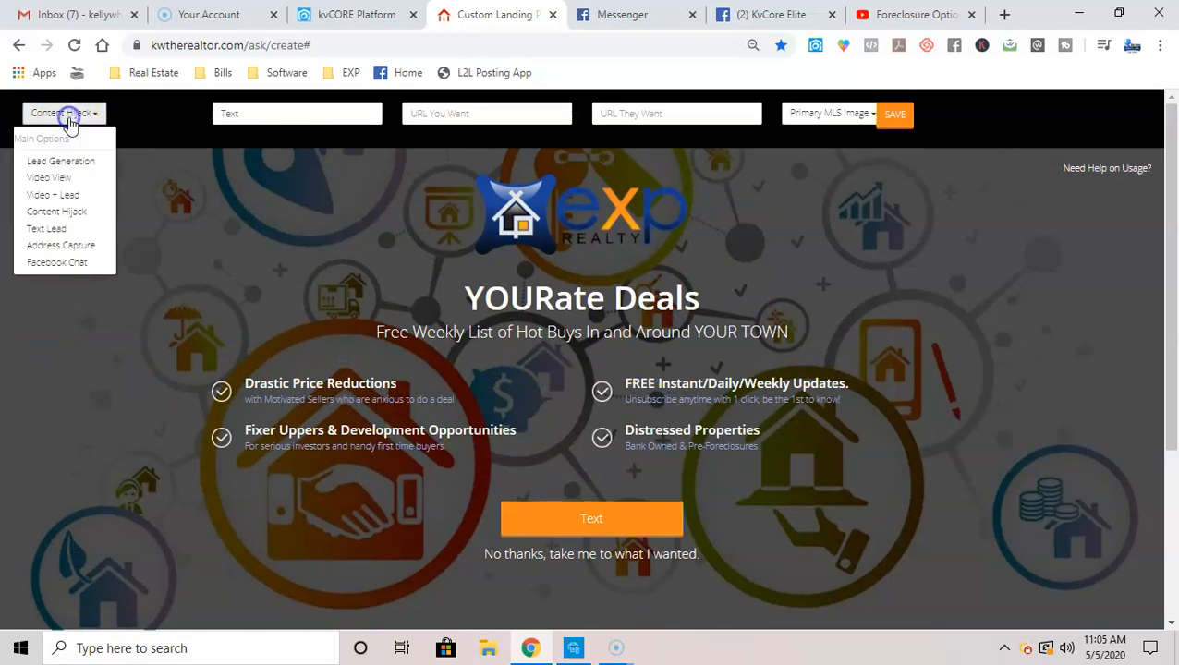
{"action": "left_click", "coordinate": [54, 230]}
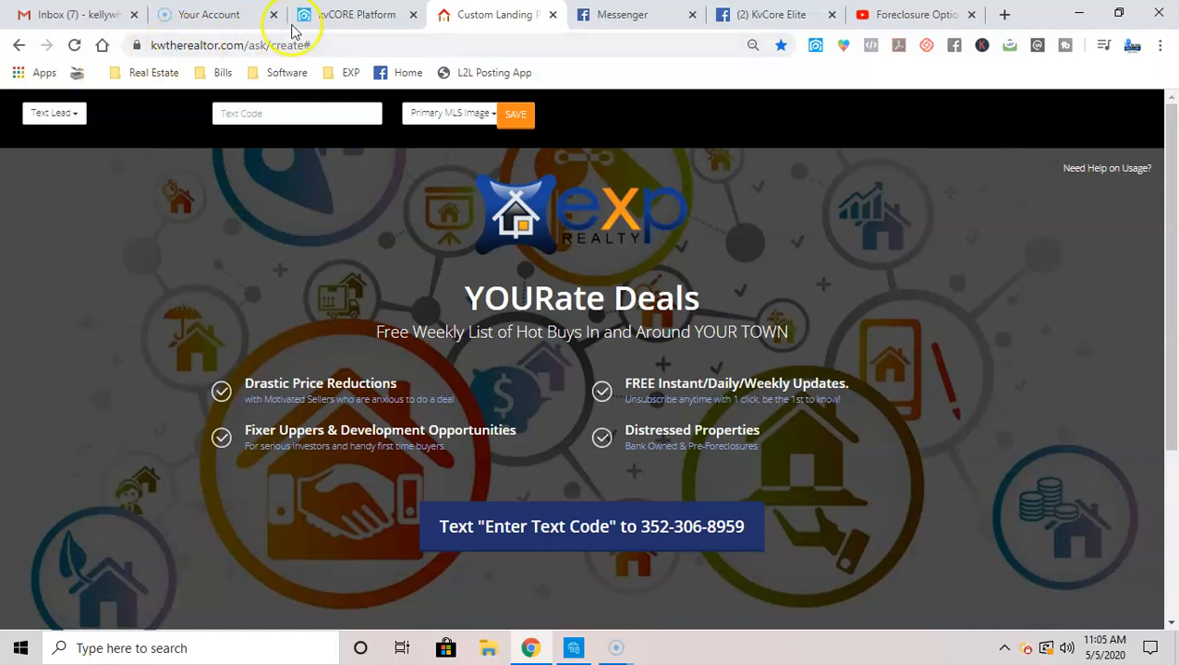
Switch to the kvCORE Platform, open Call Capture from the Lead Engine and start a new custom text code
{"action": "left_click", "coordinate": [324, 14]}
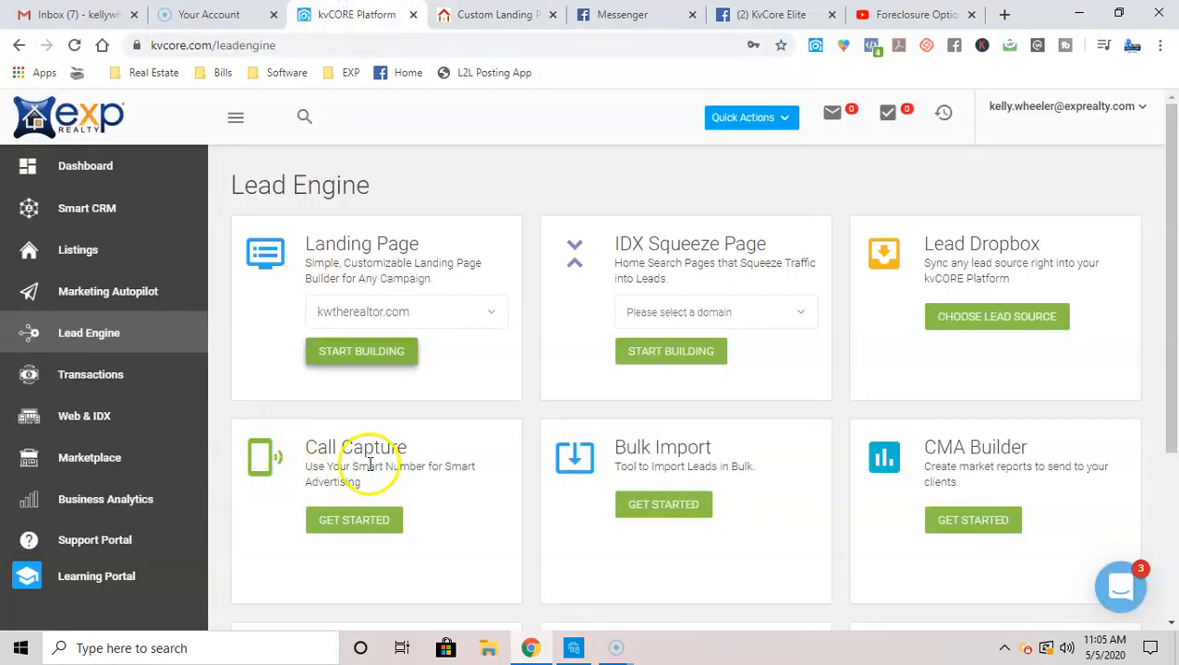
{"action": "left_click", "coordinate": [357, 523]}
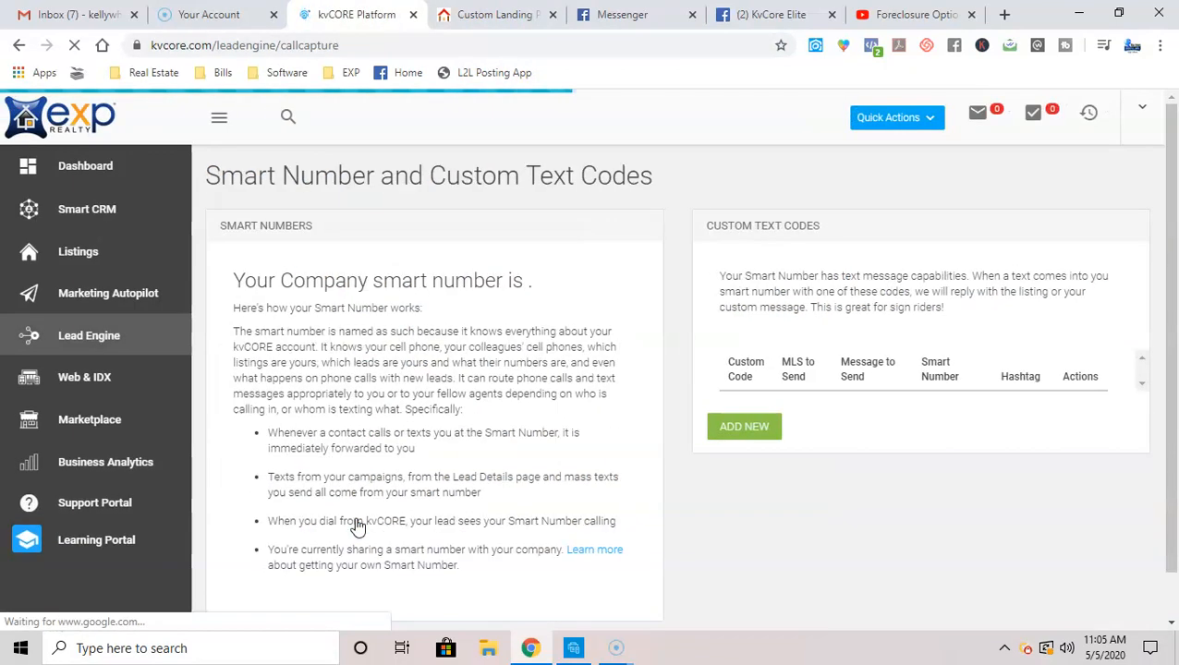
{"action": "scroll", "coordinate": [739, 522], "scroll_direction": "down", "scroll_amount": 15}
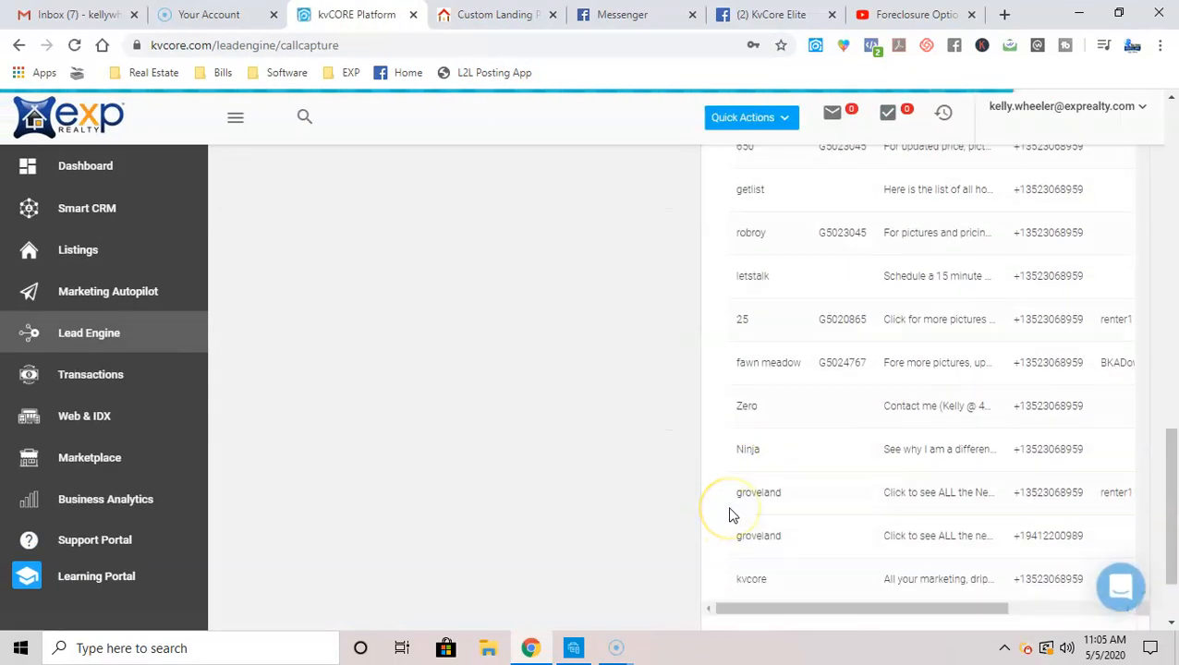
{"action": "scroll", "coordinate": [732, 515], "scroll_direction": "down", "scroll_amount": 2}
{"action": "left_click", "coordinate": [744, 546]}
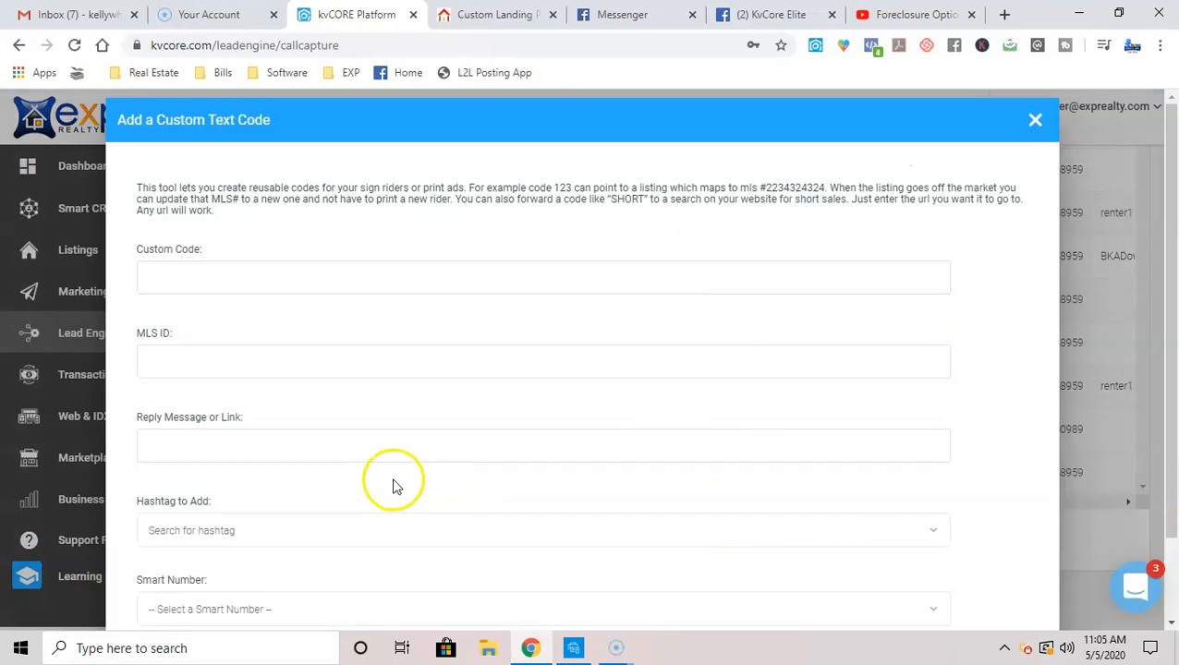
{"action": "left_click", "coordinate": [263, 275]}
{"action": "type", "text": "buyer "}
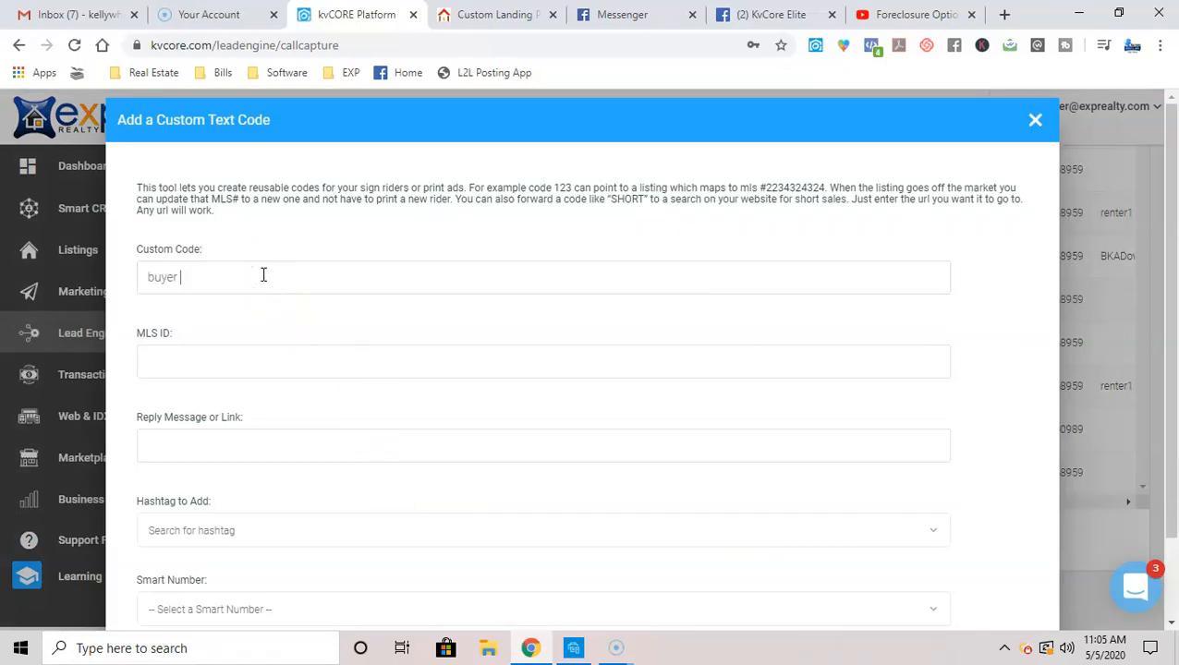
{"action": "type", "text": "optio"}
{"action": "key", "text": "BackSpace"}
{"action": "key", "text": "BackSpace"}
{"action": "key", "text": "BackSpace"}
{"action": "key", "text": "BackSpace"}
{"action": "key", "text": "BackSpace"}
{"action": "key", "text": "BackSpace"}
{"action": "key", "text": "BackSpace"}
{"action": "key", "text": "BackSpace"}
{"action": "key", "text": "BackSpace"}
{"action": "key", "text": "BackSpace"}
{"action": "key", "text": "BackSpace"}
{"action": "type", "text": "zerodow"}
{"action": "left_click", "coordinate": [195, 448]}
{"action": "type", "text": "khdfvidhfvdhfvihdf"}
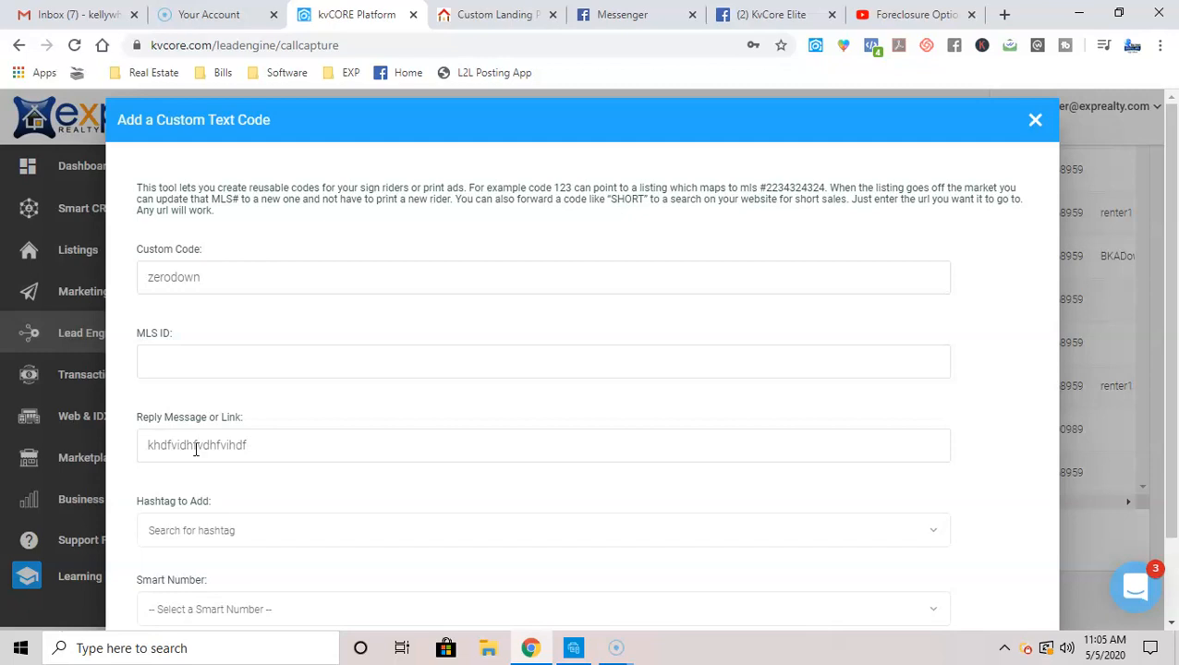
{"action": "type", "text": "  www.ikfdidfihi.com"}
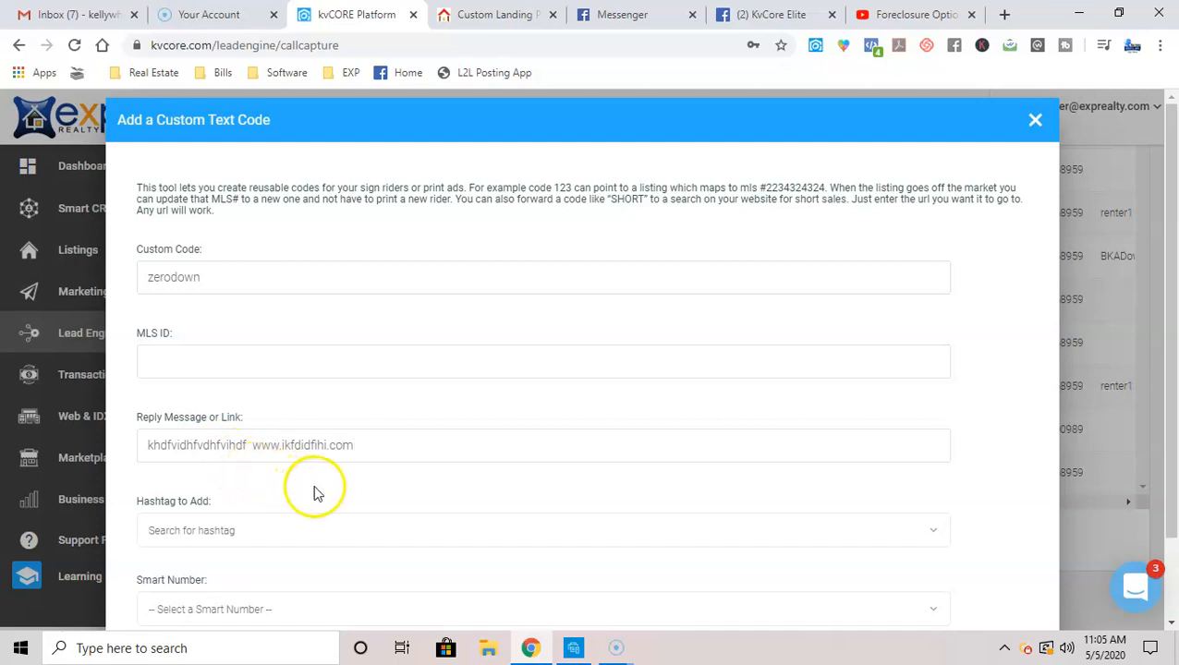
{"action": "left_click", "coordinate": [1034, 121]}
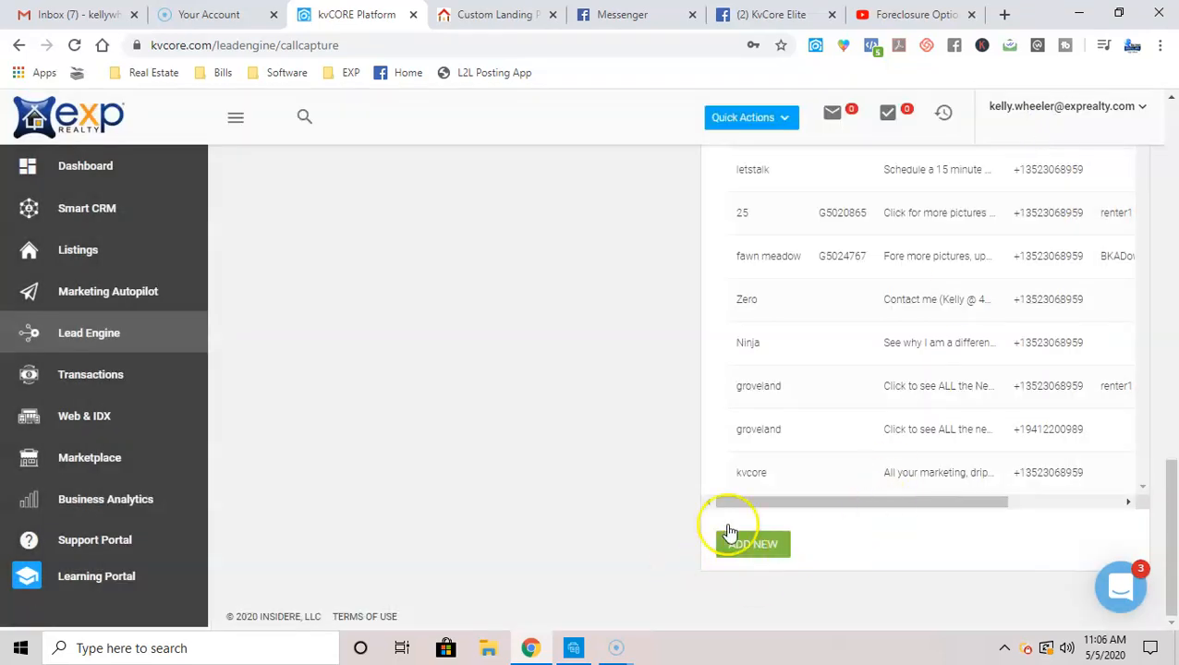
Return to the landing page builder and set the Text Lead page's text code to zerodown
{"action": "left_click", "coordinate": [487, 16]}
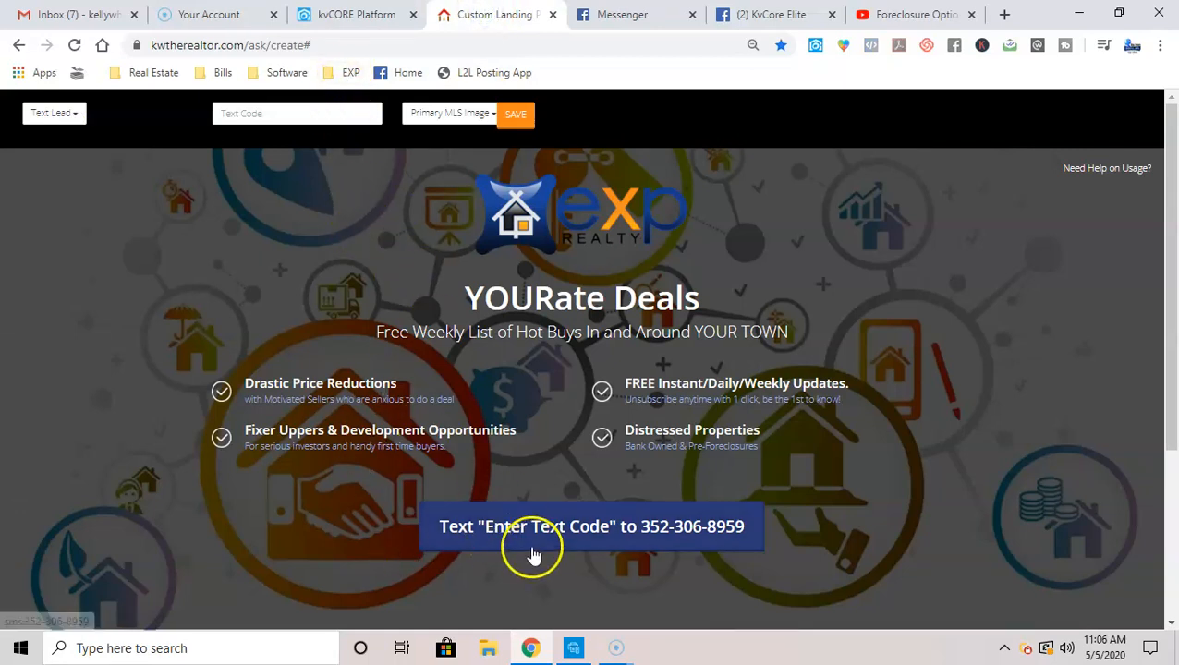
{"action": "left_click", "coordinate": [278, 113]}
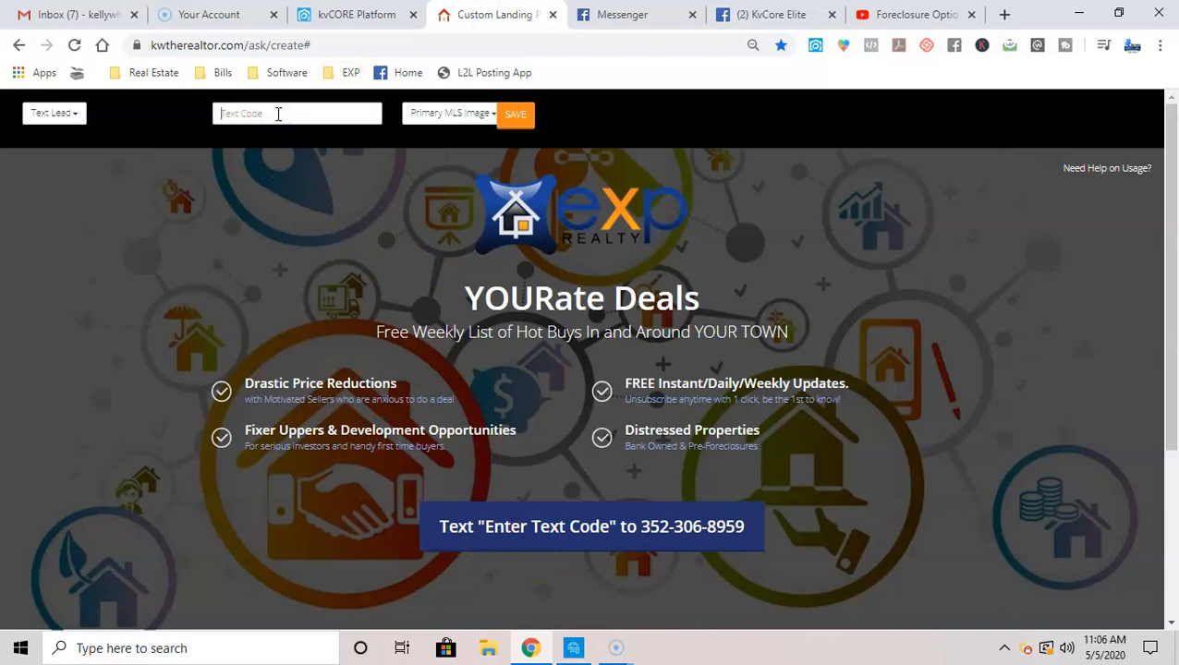
{"action": "type", "text": "zerodown"}
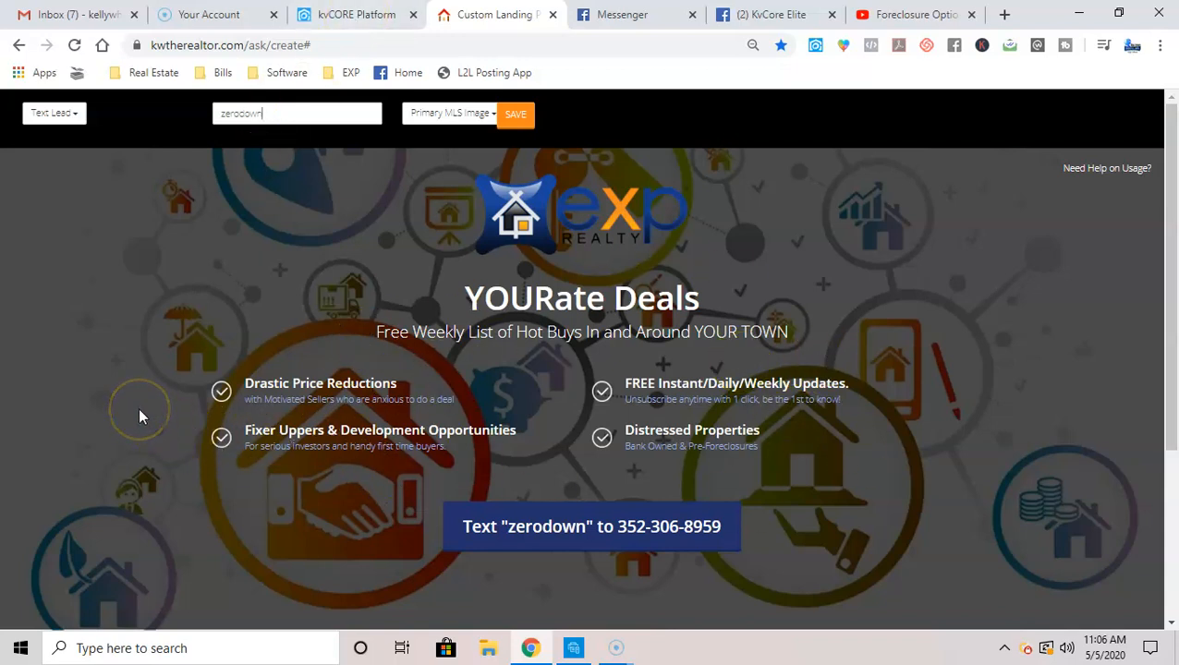
Change the landing page type to Address Capture and place the cursor in the page's address field
{"action": "left_click", "coordinate": [53, 113]}
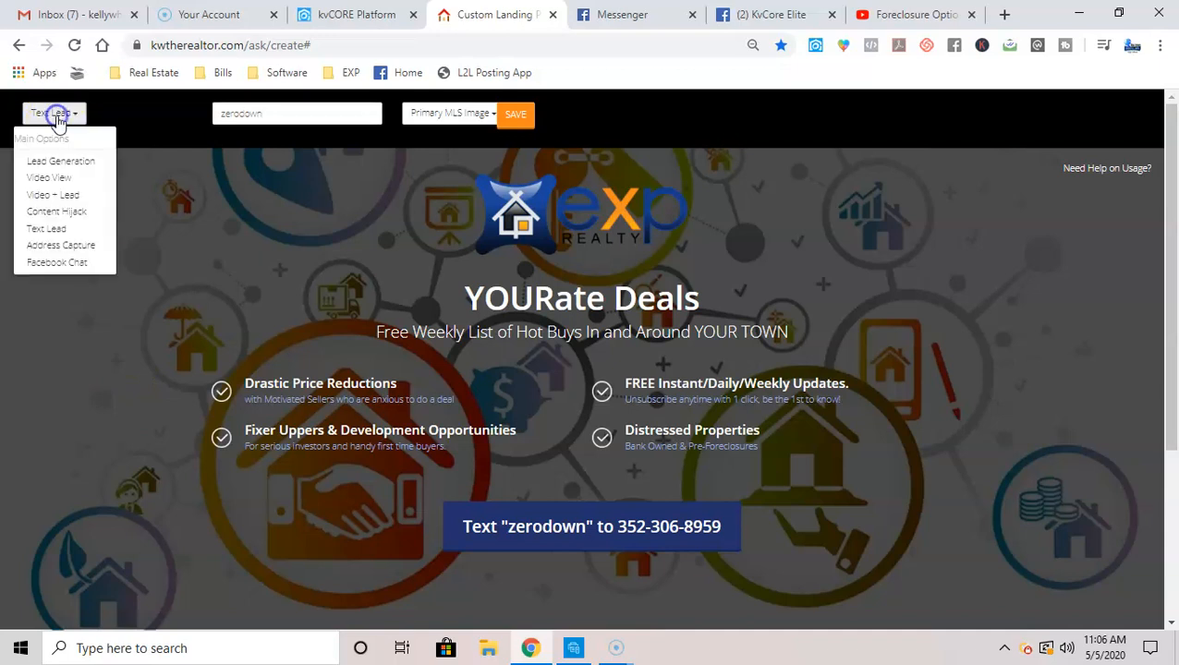
{"action": "left_click", "coordinate": [61, 246]}
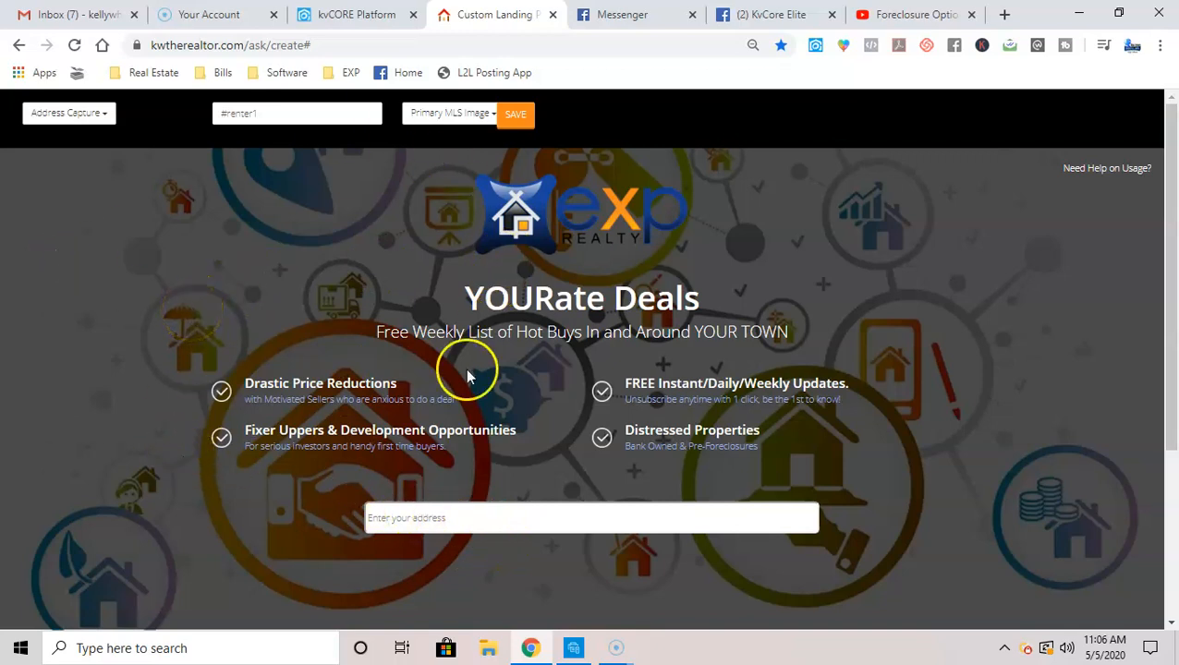
{"action": "left_click", "coordinate": [437, 519]}
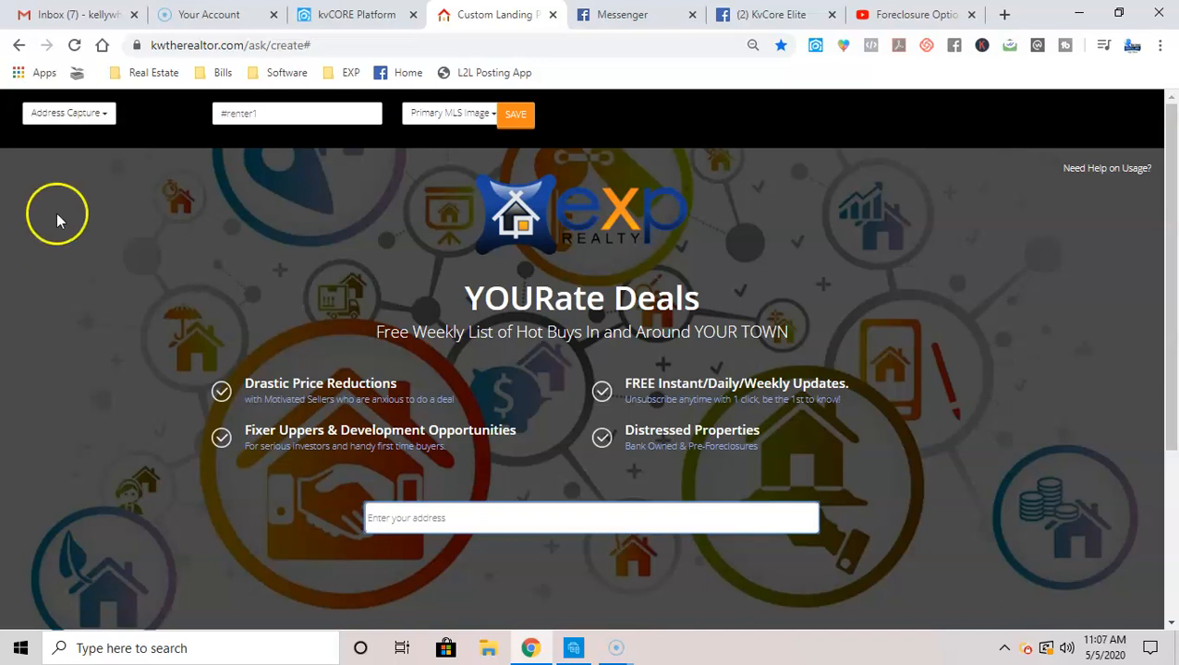
Change the landing page type to Facebook Chat and set its button text to "Click Here"
{"action": "left_click", "coordinate": [63, 114]}
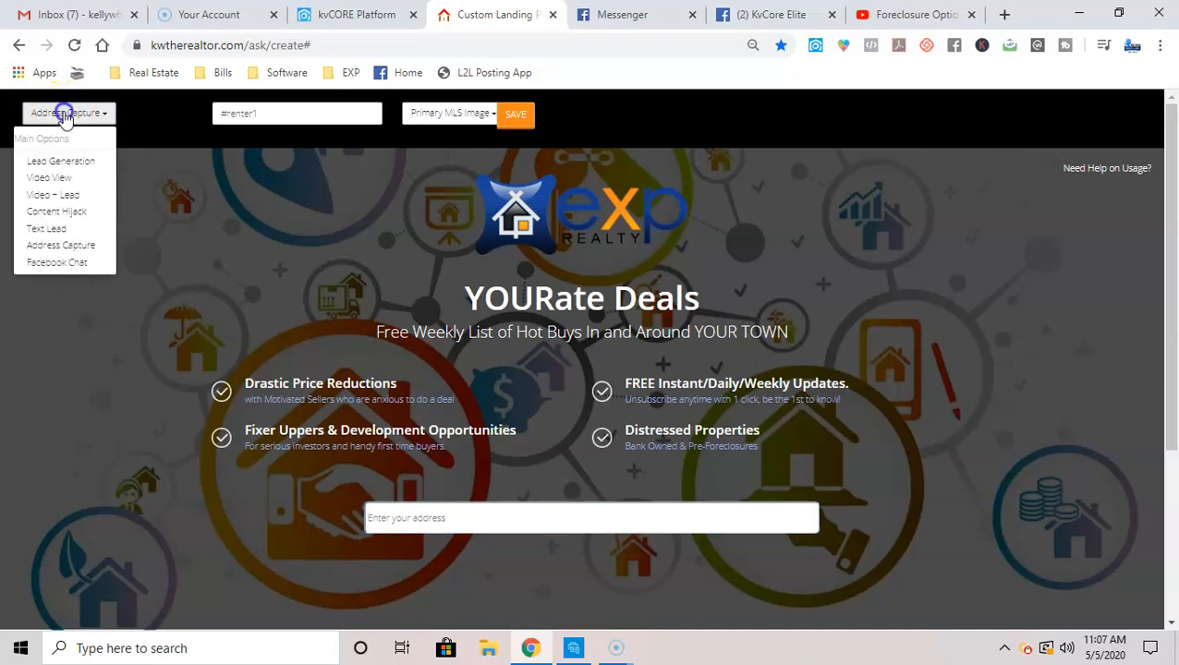
{"action": "left_click", "coordinate": [93, 263]}
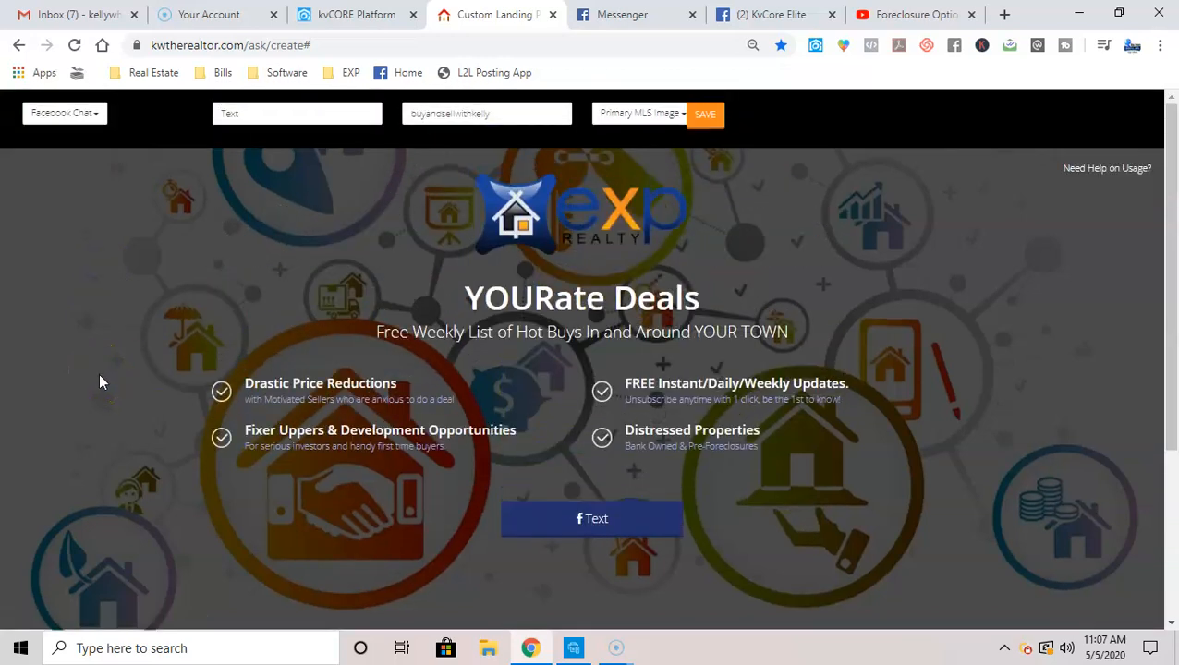
{"action": "left_click", "coordinate": [243, 117]}
{"action": "key", "text": "ctrl+a"}
{"action": "key", "text": "BackSpace"}
{"action": "type", "text": "Click"}
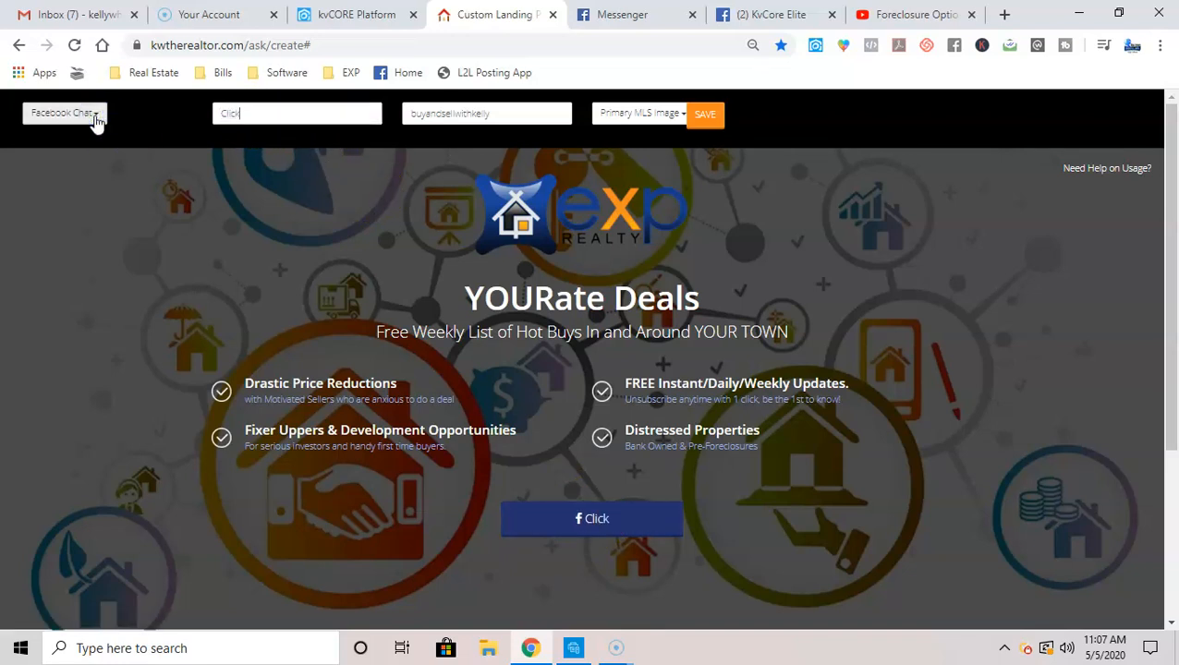
{"action": "type", "text": " Here"}
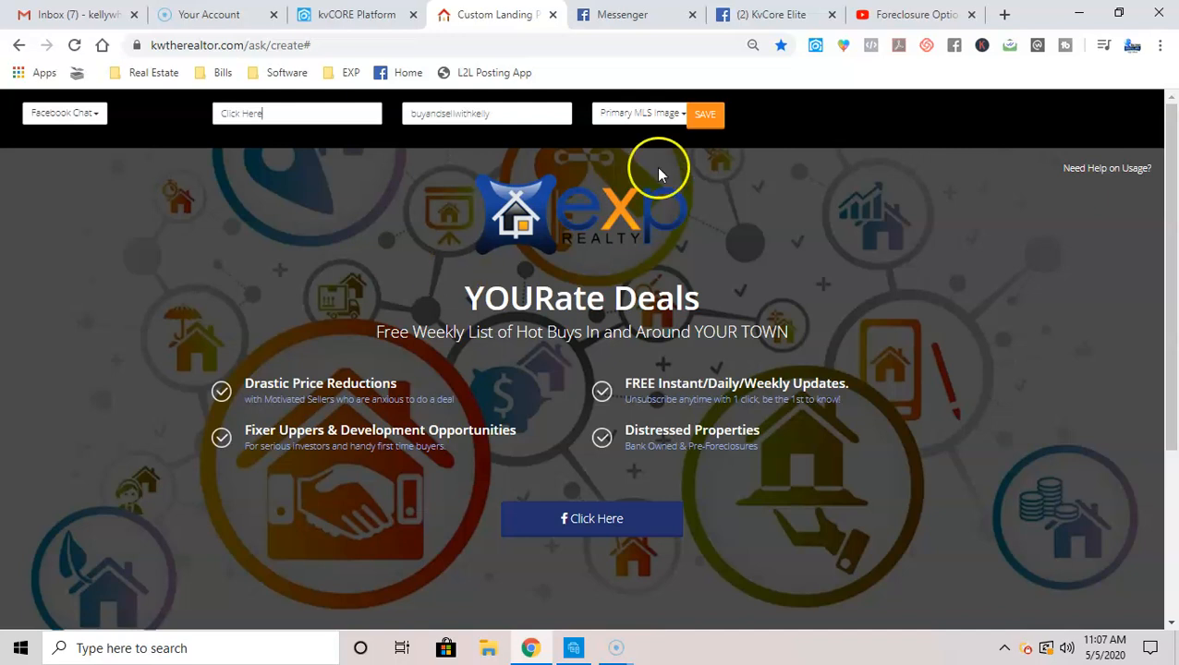
Switch to the kvCORE Platform and reopen the Lead Engine overview
{"action": "left_click", "coordinate": [351, 14]}
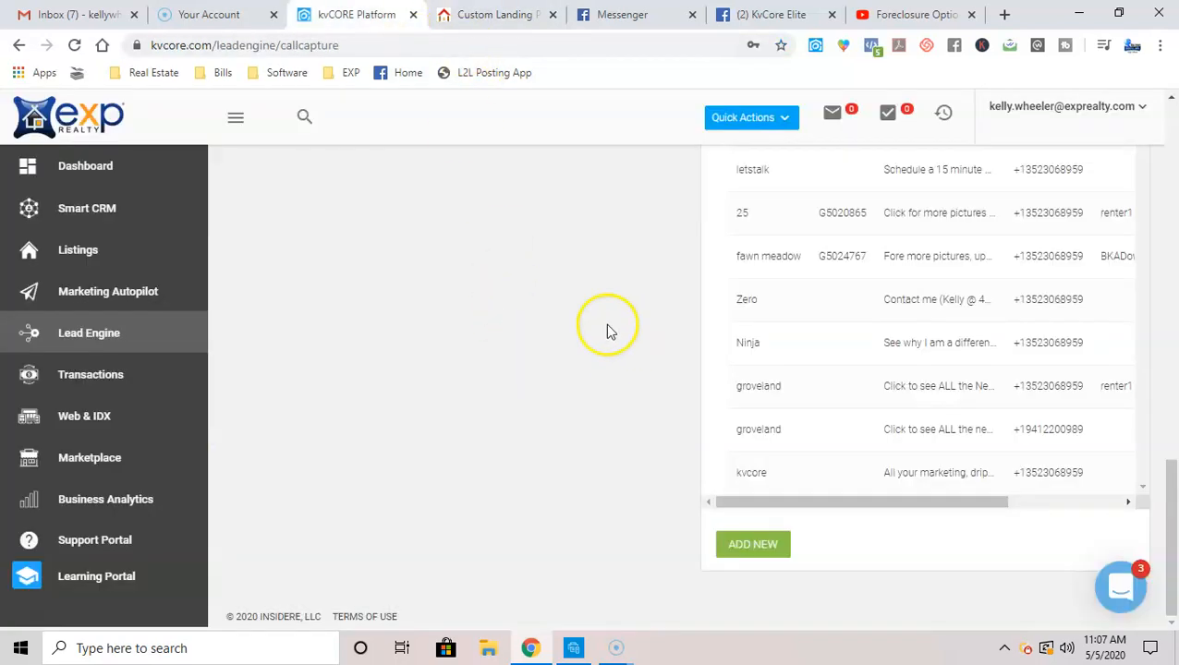
{"action": "left_click", "coordinate": [80, 340]}
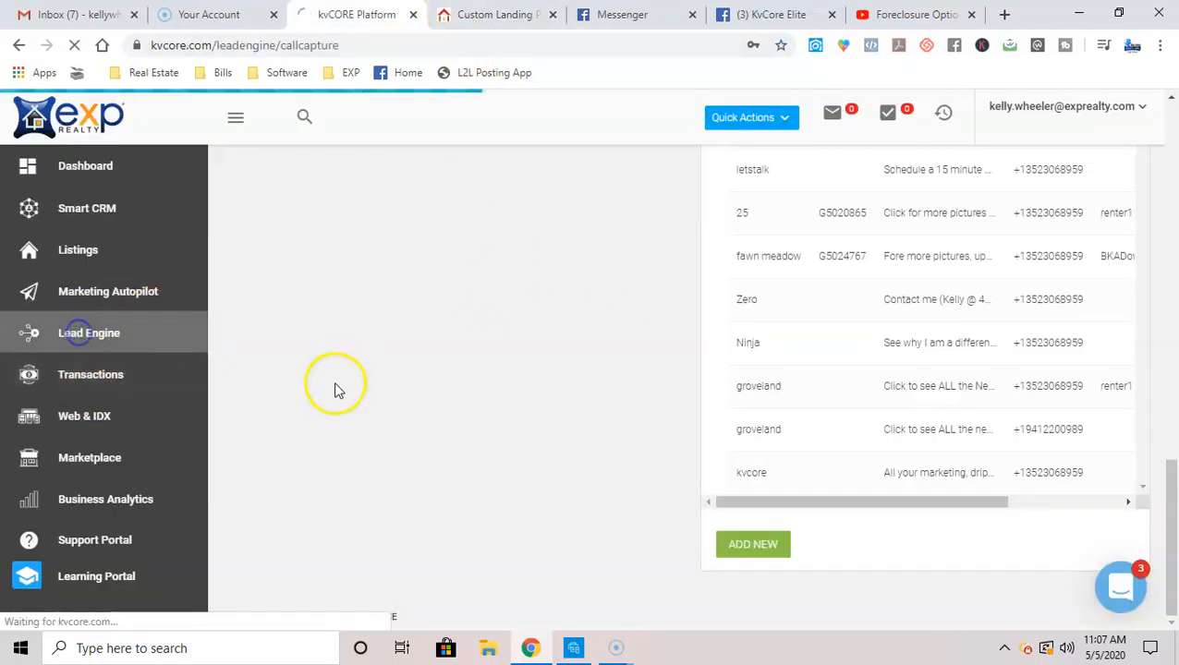